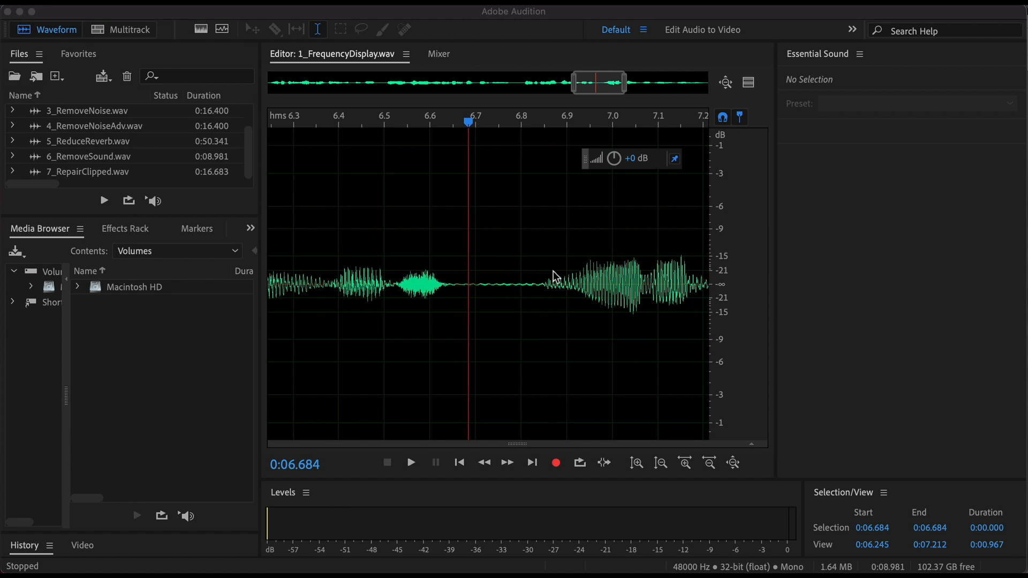
- Show the spectral frequency display for 1_FrequencyDisplay.wav
left_click(206, 34)
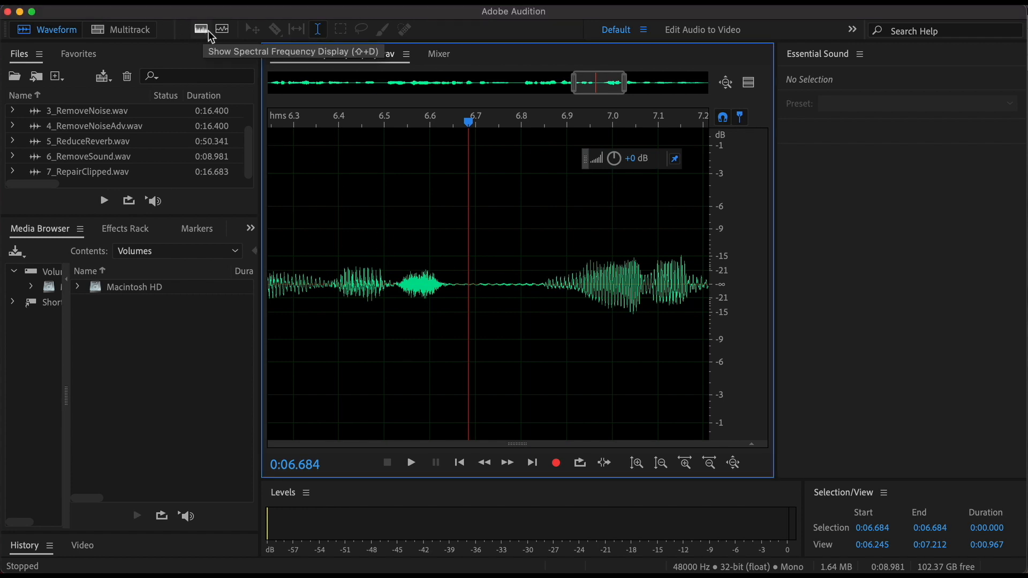
left_click(201, 30)
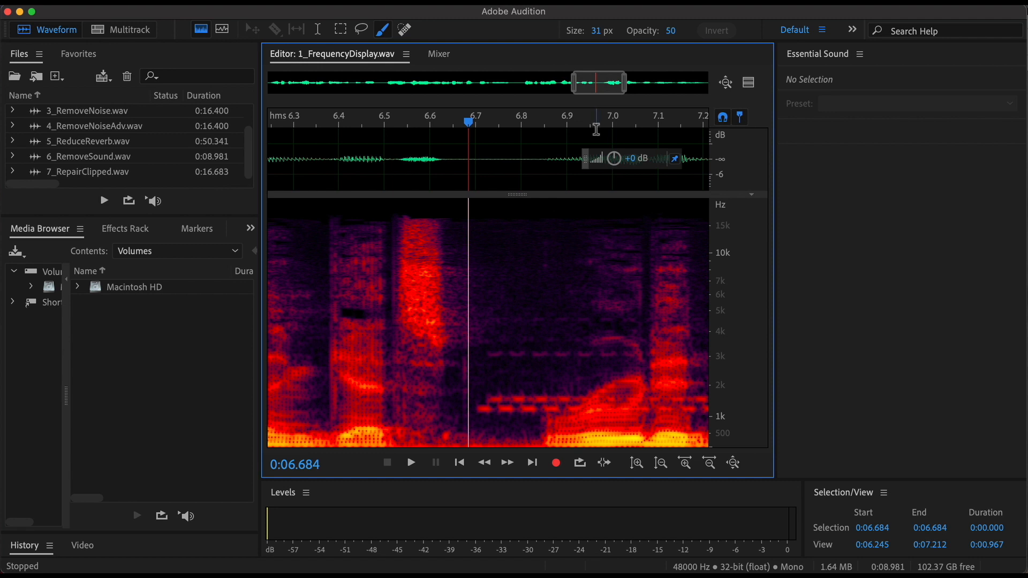
left_click_drag(593, 125, 500, 129)
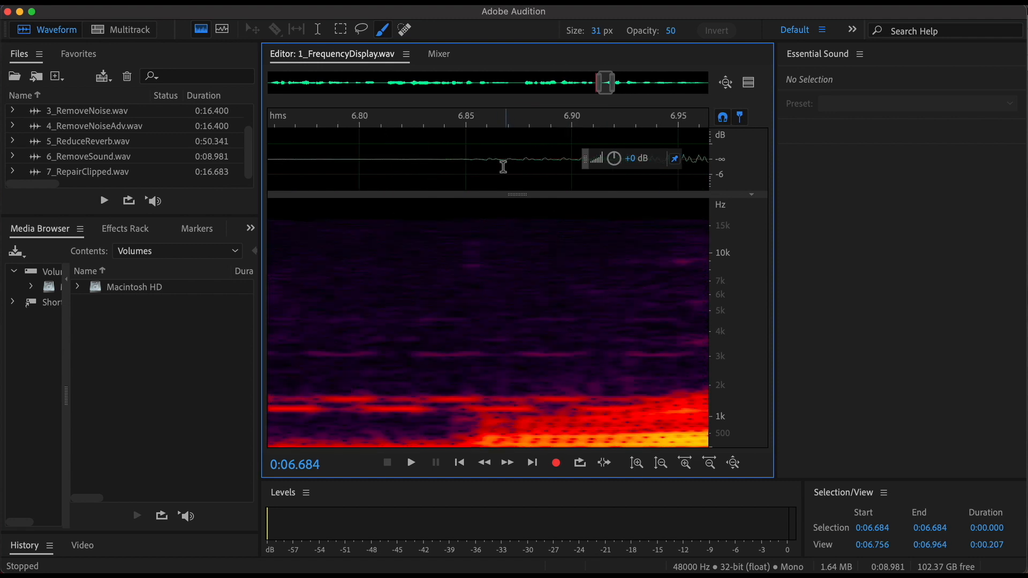
scroll(498, 285, "down", 8)
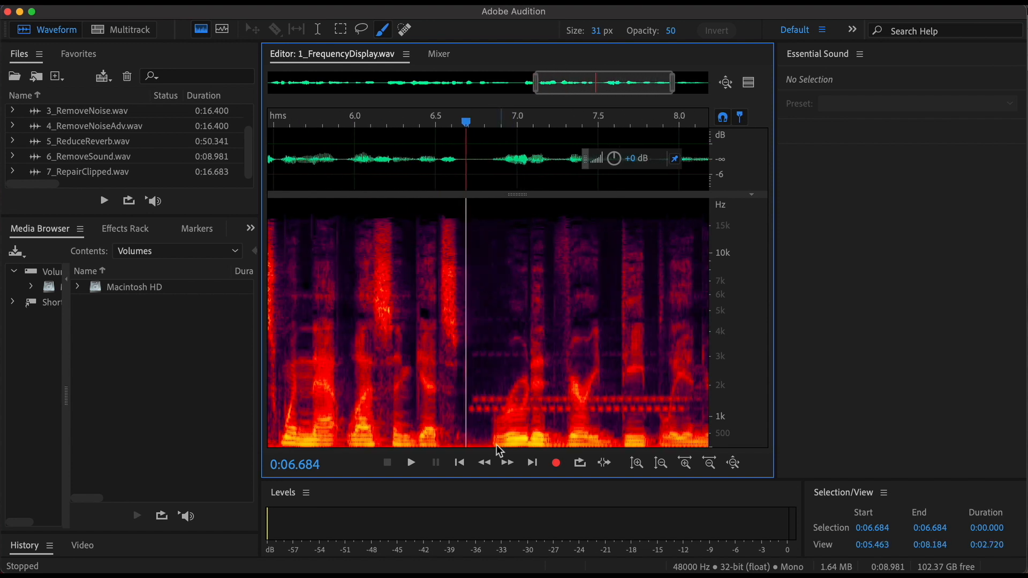
- Brush-select the beep tones around 1 kHz and 3 kHz between about 6.66 and 7.01 seconds, and delete them
mouse_move(479, 400)
left_mouse_down()
mouse_move(505, 401)
mouse_move(467, 410)
mouse_move(488, 410)
mouse_move(477, 402)
left_mouse_up()
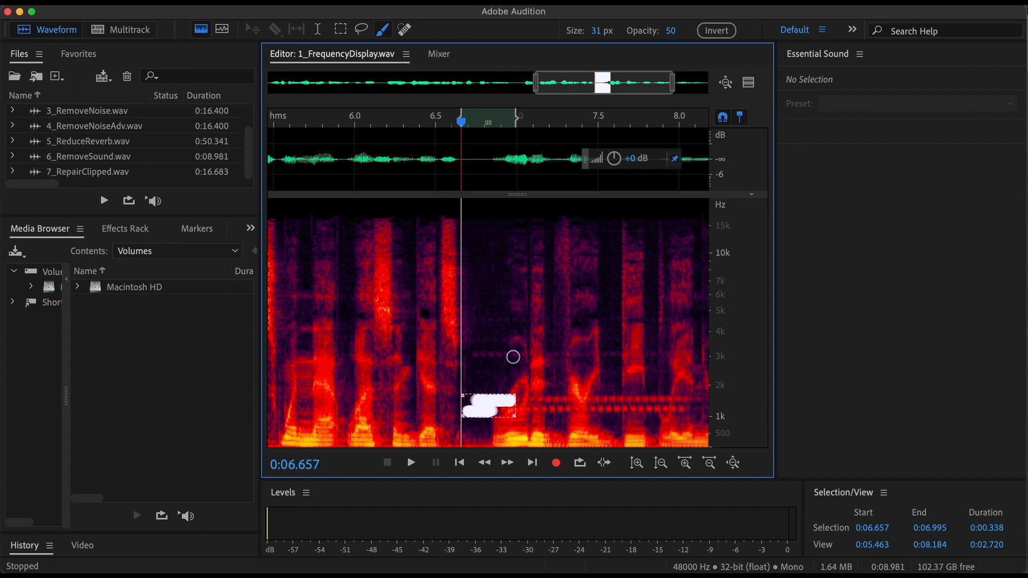
left_click_drag(514, 358, 480, 355)
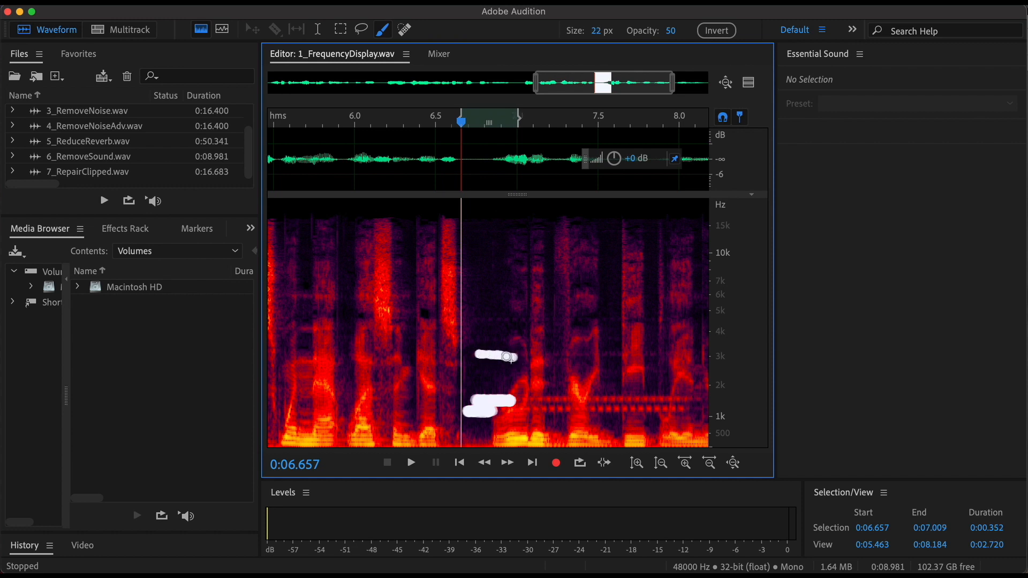
key("Delete")
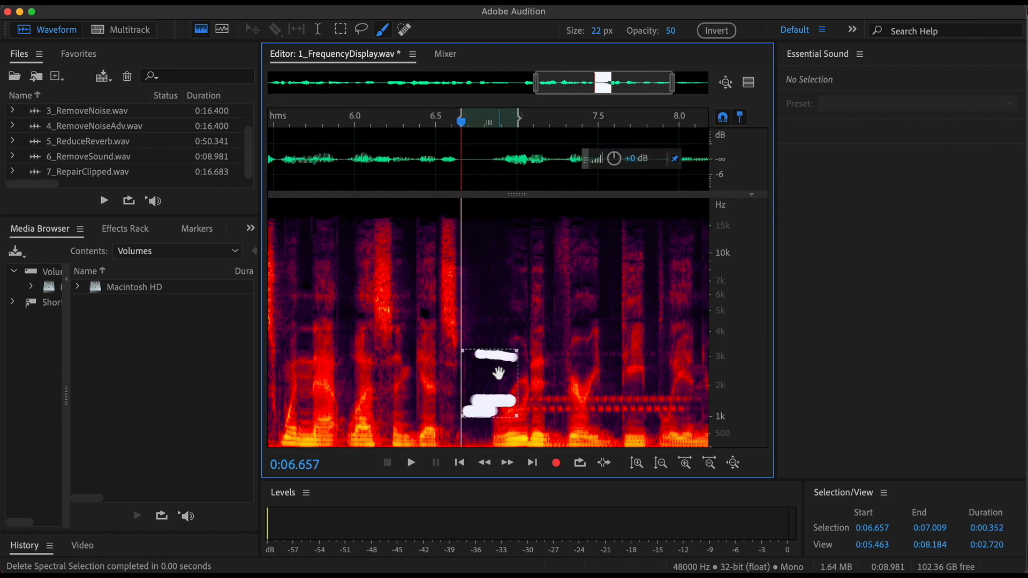
- Clear the spectral selection and play the audio from 6.0 seconds through the edited section
right_click(507, 374)
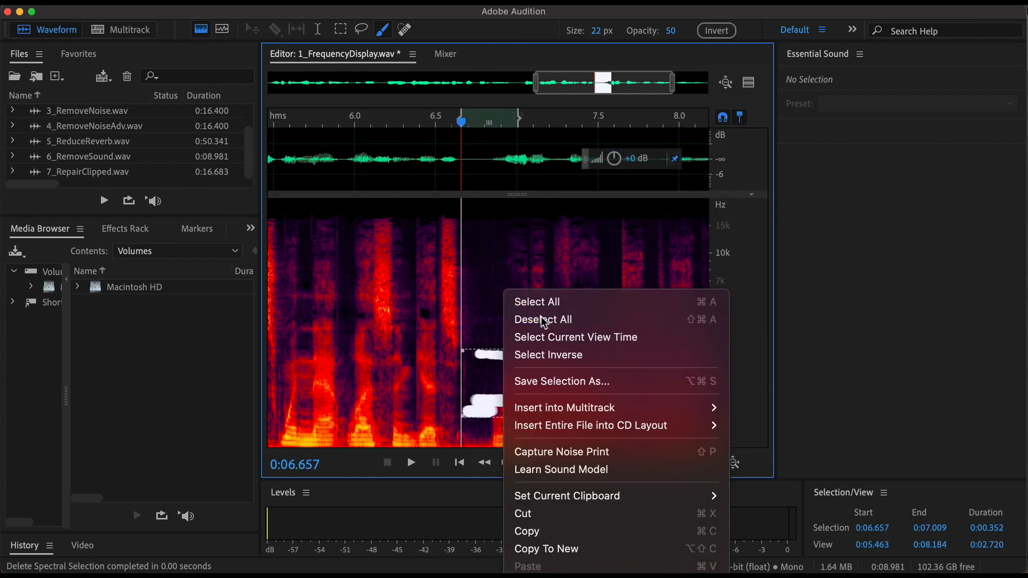
left_click(527, 317)
left_click(355, 137)
key("space")
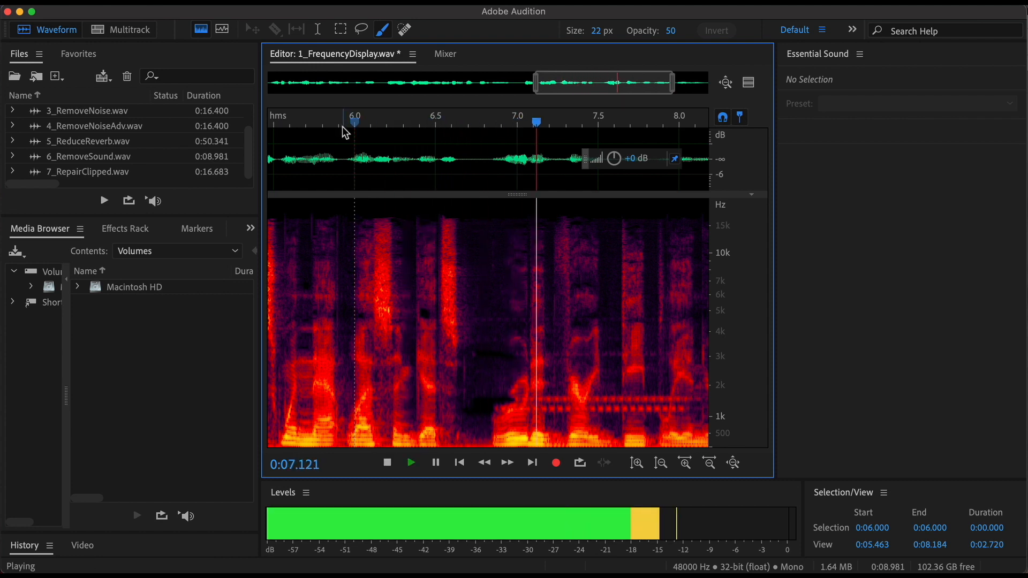
key("space")
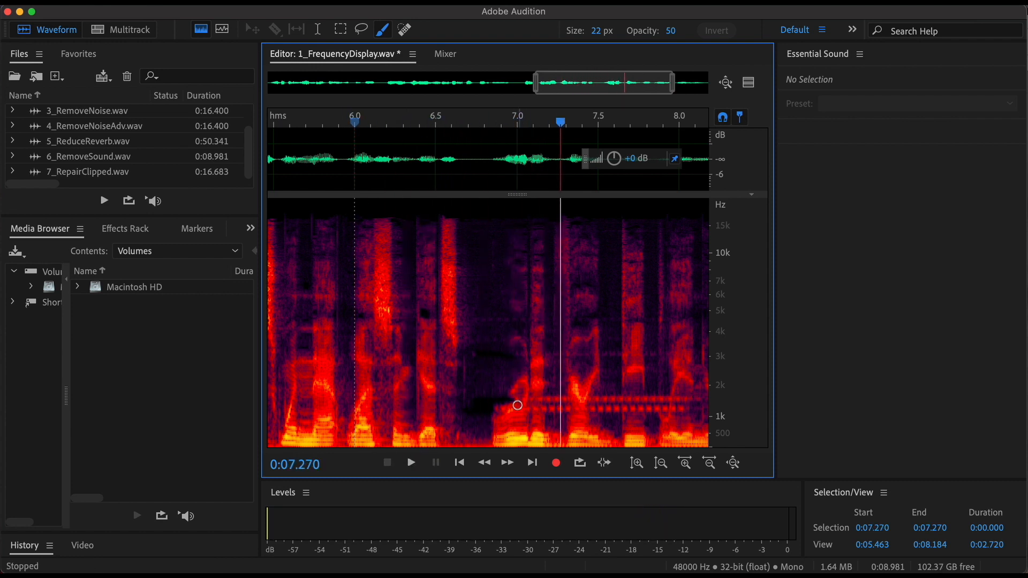
- Undo the deletion of the beep tones and play the audio from about 5.8 seconds
key("super+z")
left_click(322, 123)
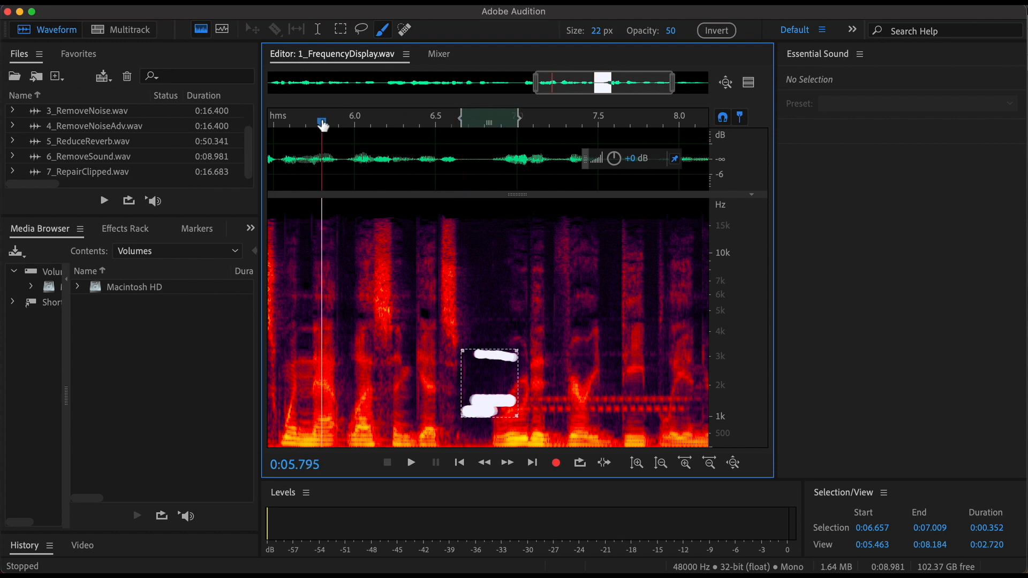
key("space")
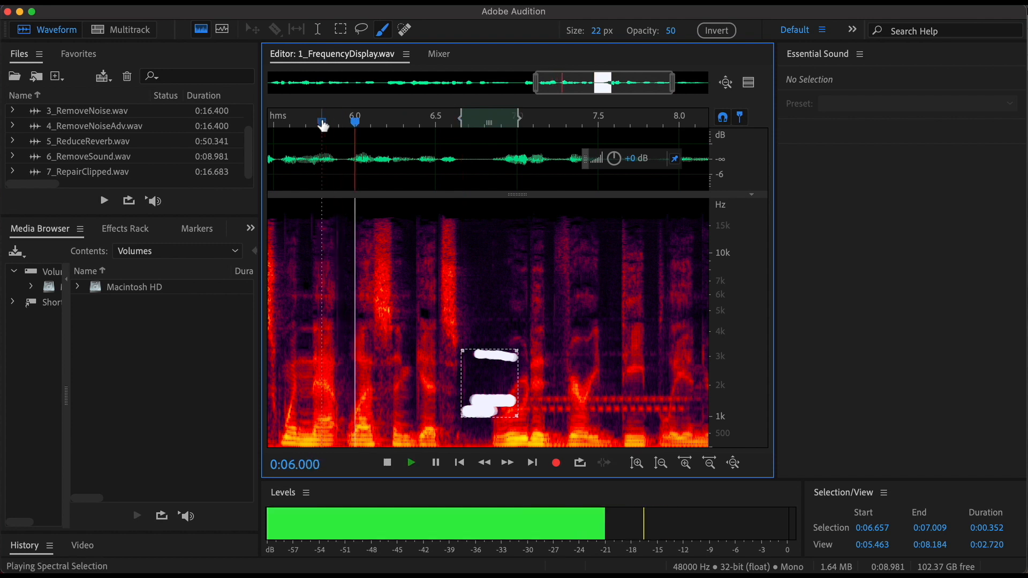
key("space")
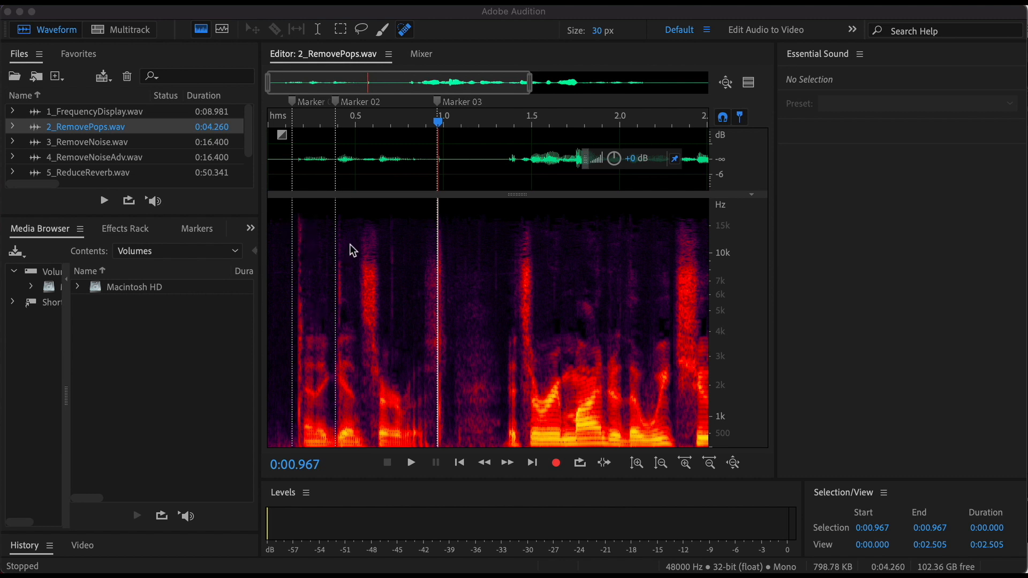
- Listen twice to the opening of 2_RemovePops.wav, past all three markers
left_click(284, 132)
key("space")
key("space")
left_click(275, 128)
key("space")
key("space")
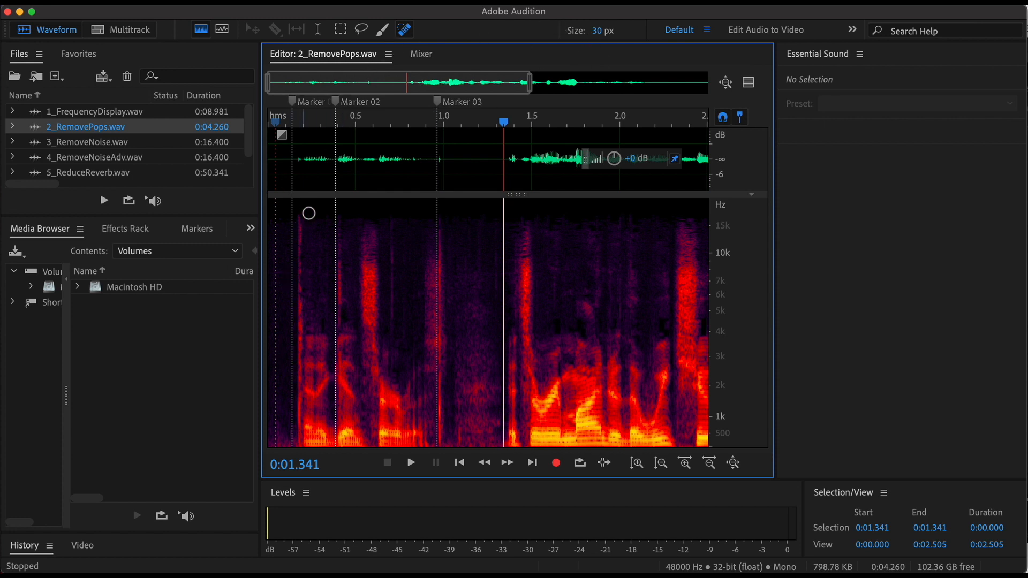
- Heal the vertical pops just after Marker 01 and Marker 02 with the 30 px Spot Healing Brush
left_click_drag(304, 222, 300, 445)
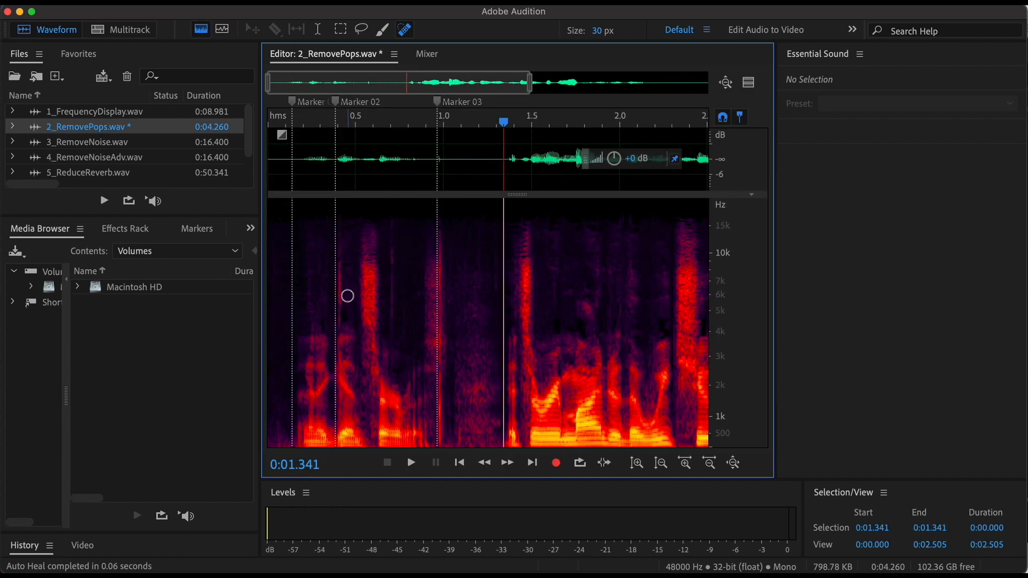
mouse_move(339, 219)
left_mouse_down()
mouse_move(341, 437)
mouse_move(339, 215)
left_mouse_up()
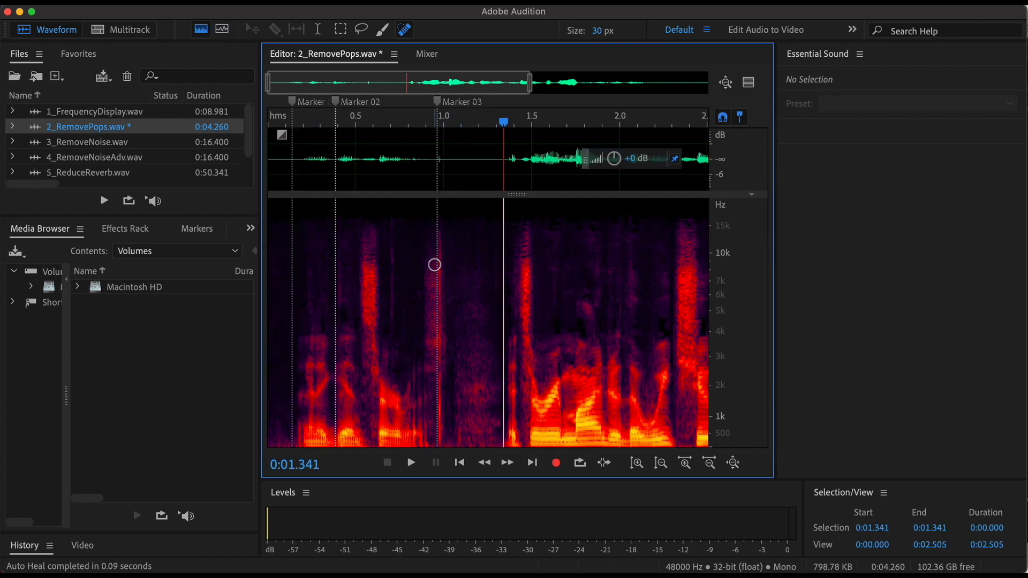
- Marquee-select the pop at Marker 03 from about 0.943 to 1.000 seconds across the frequency range and delete it
left_click(340, 32)
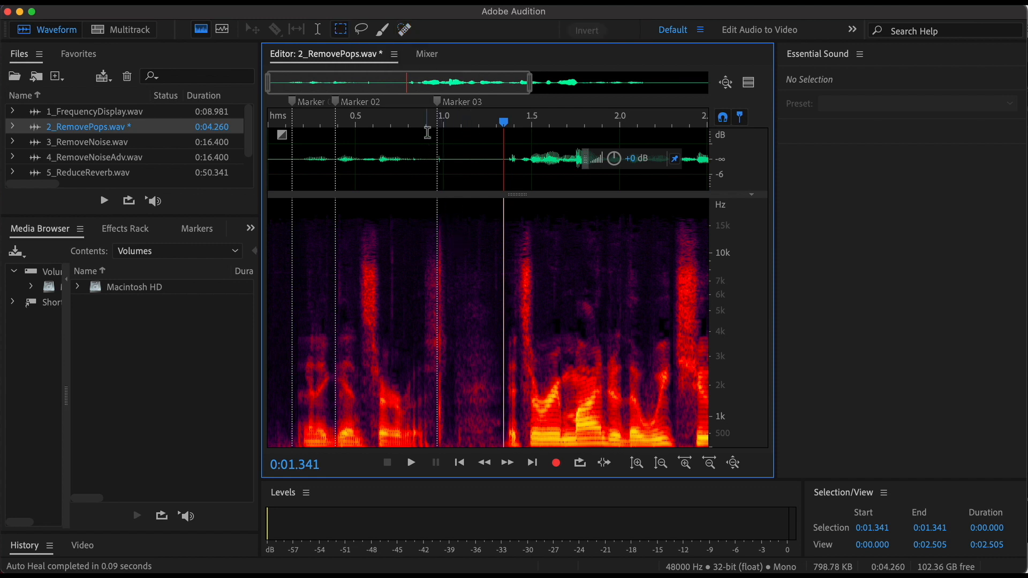
left_click(437, 125)
key("equal")
key("equal")
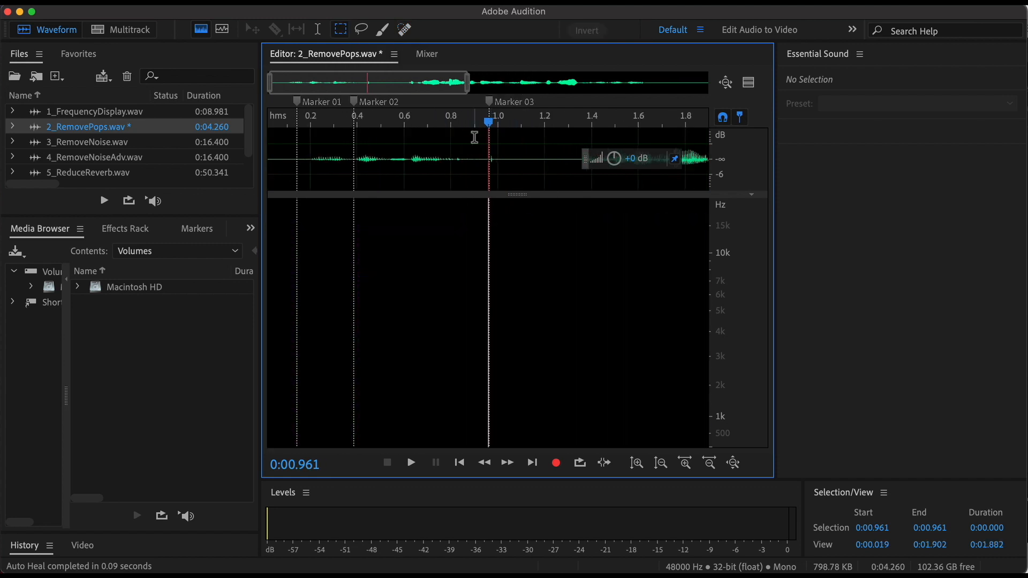
key("equal")
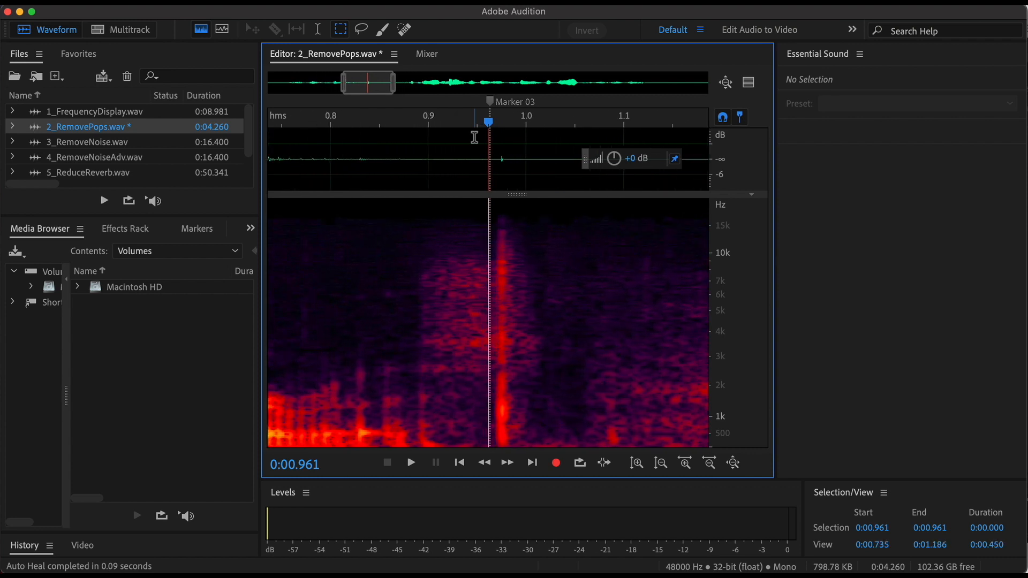
left_click_drag(470, 208, 530, 469)
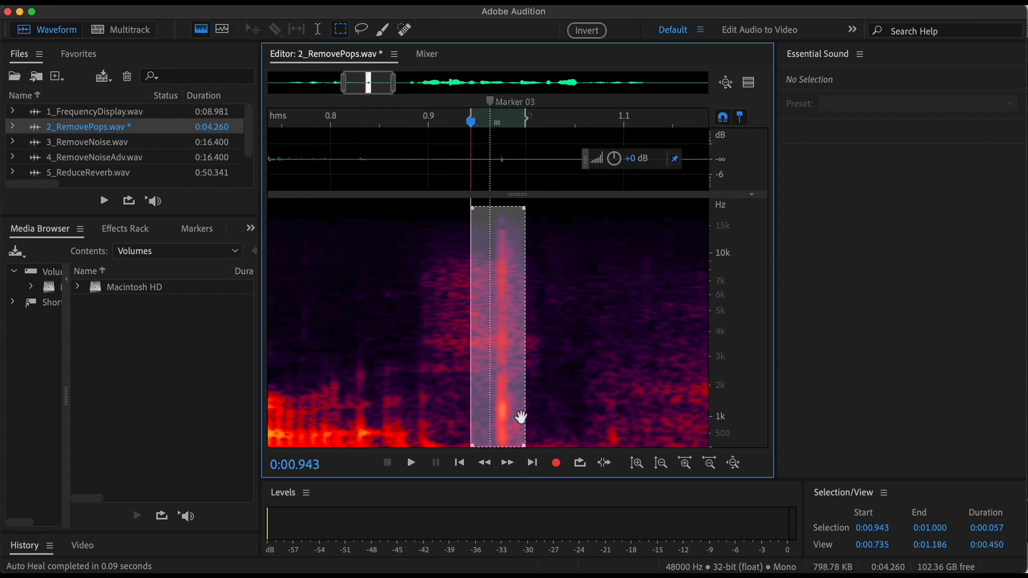
key("Delete")
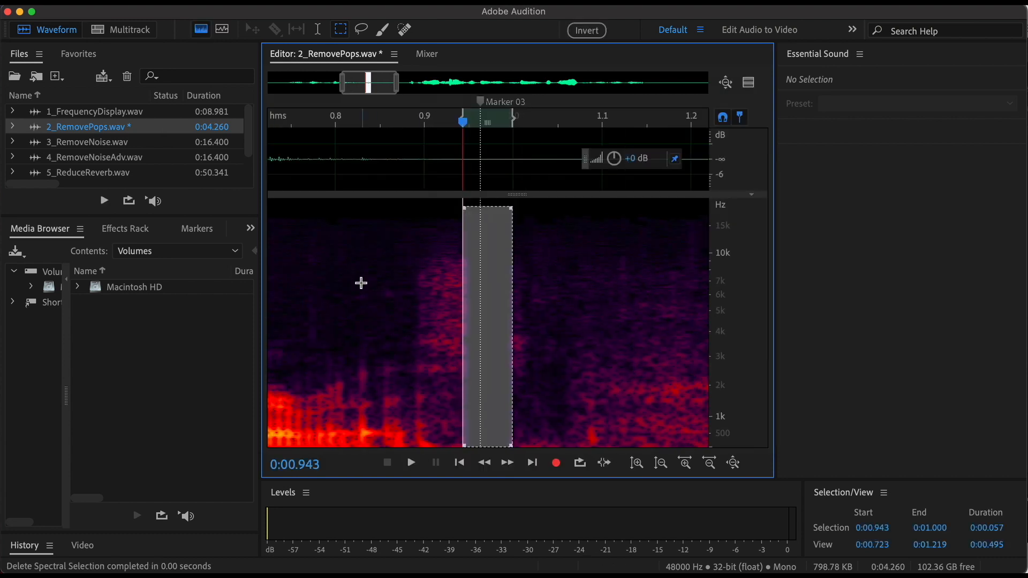
- Play 2_RemovePops.wav from near the start to check the repaired pops
key("minus")
key("minus")
key("minus")
key("minus")
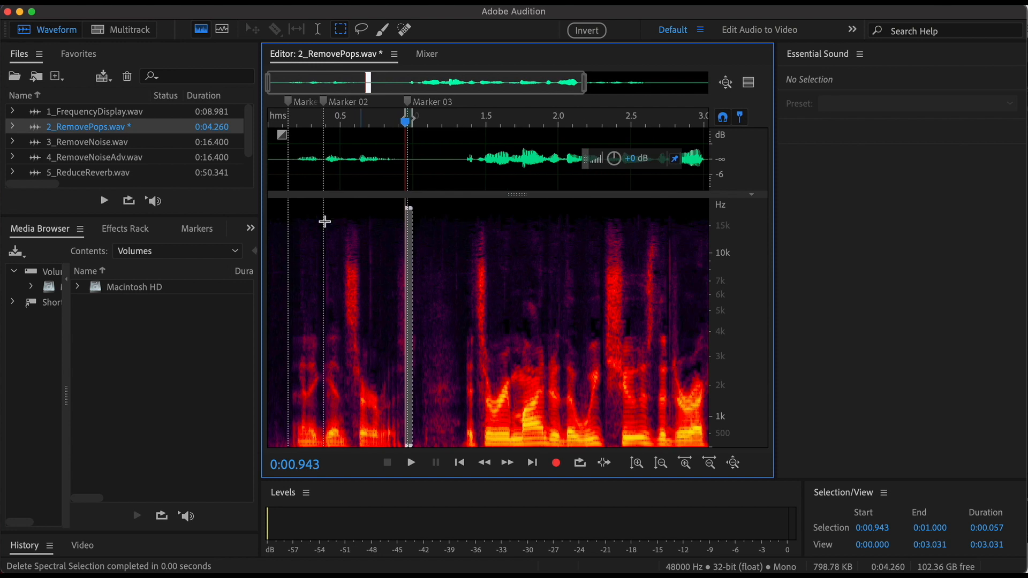
left_click(275, 119)
key("space")
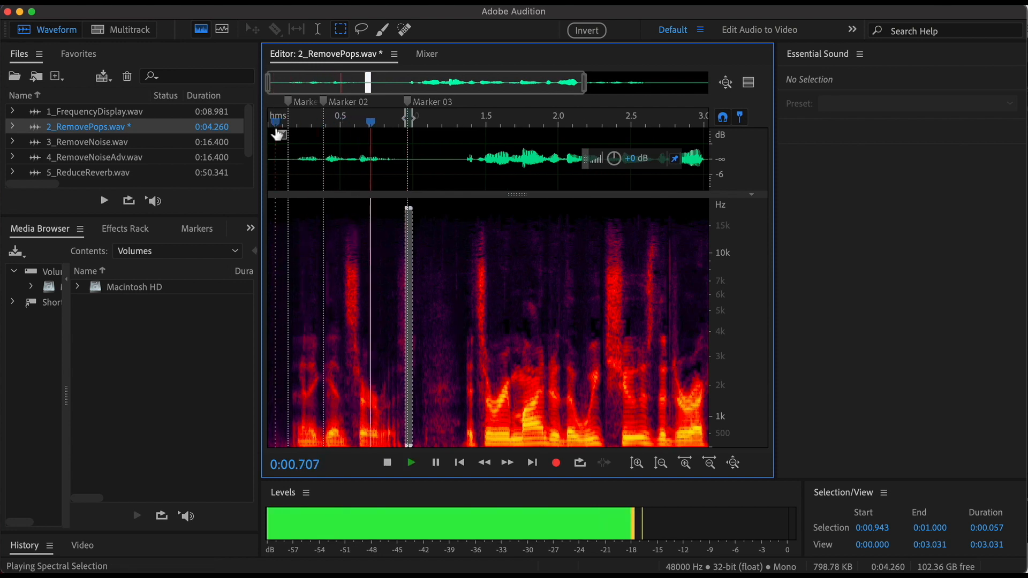
key("space")
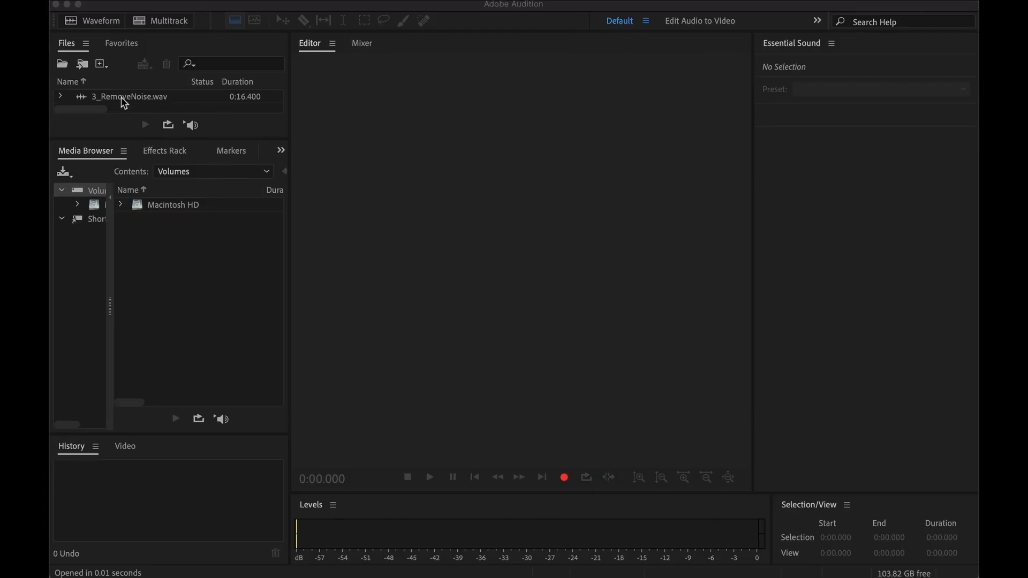
- Open 3_RemoveNoise.wav in the editor and play its first three seconds
double_click(123, 100)
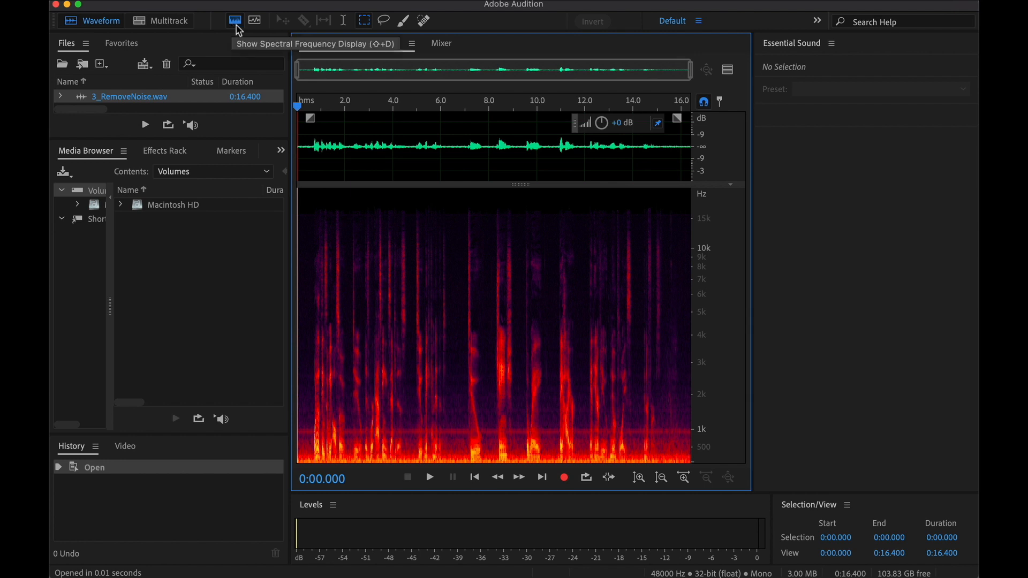
key("space")
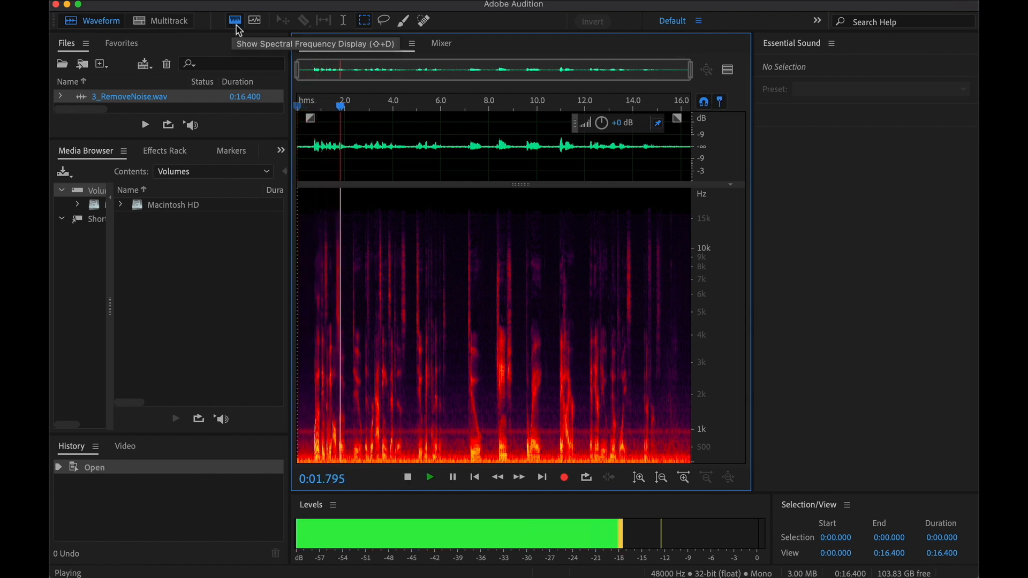
key("space")
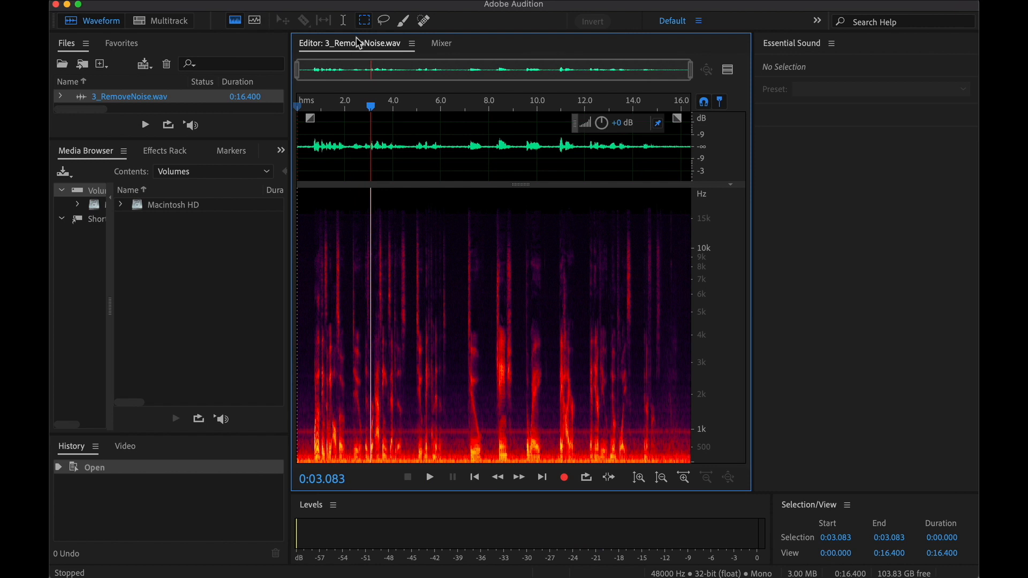
- Open the DeNoise noise reduction effect for 3_RemoveNoise.wav
left_click(262, 0)
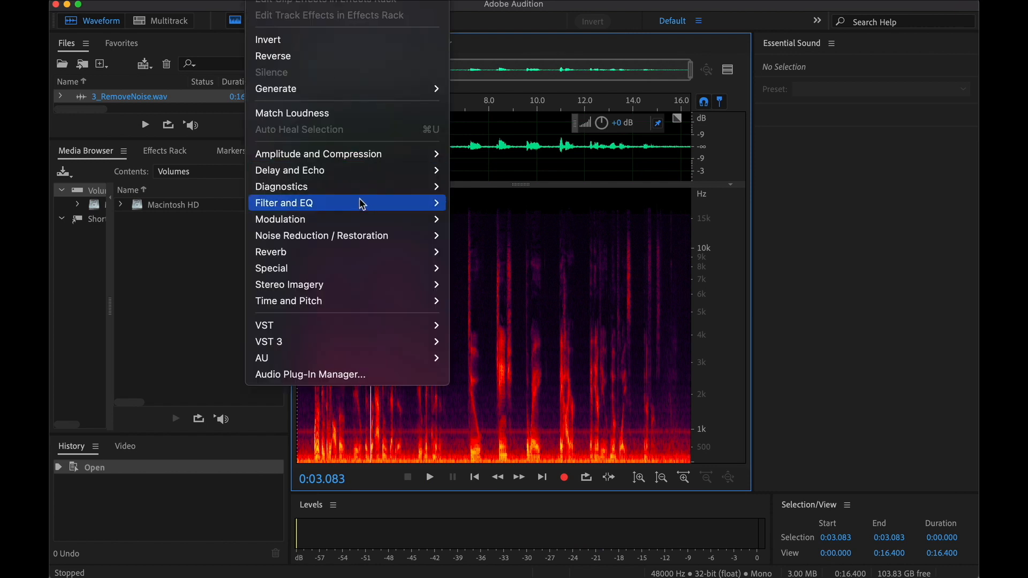
mouse_move(434, 235)
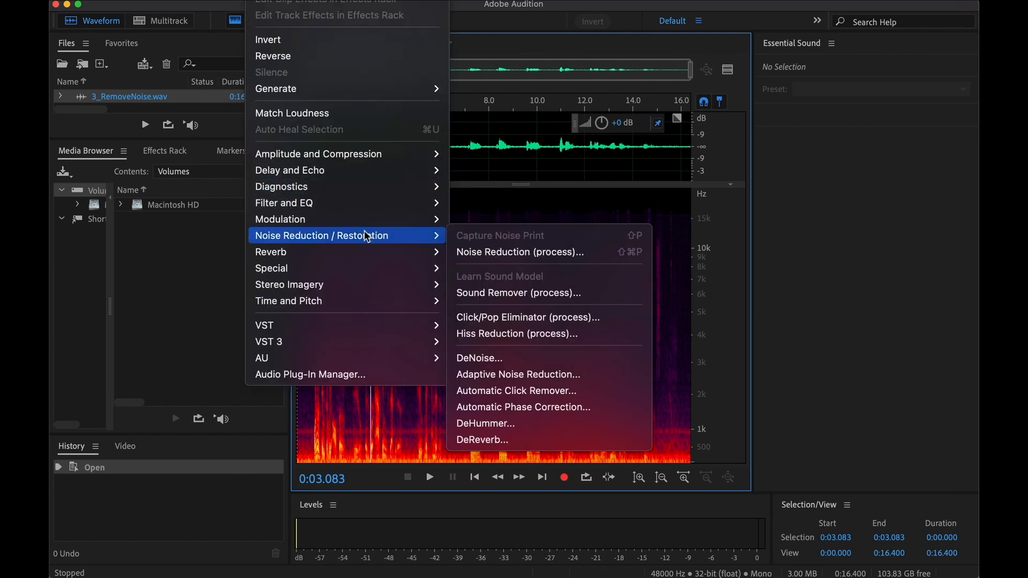
left_click(492, 362)
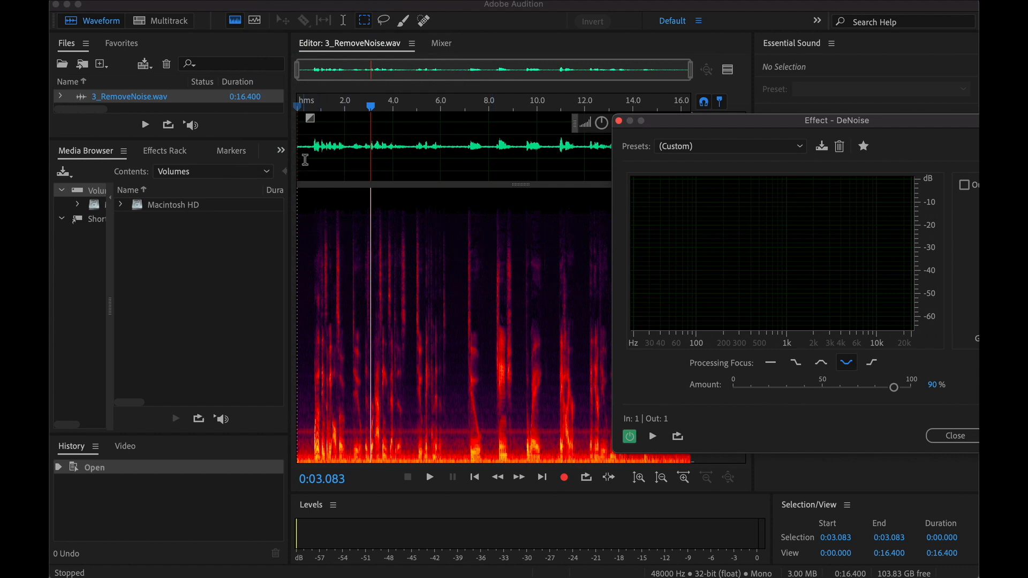
- Marquee-select the noise-only section from about 0.071 to 0.682 seconds and turn on loop playback
right_click(324, 117)
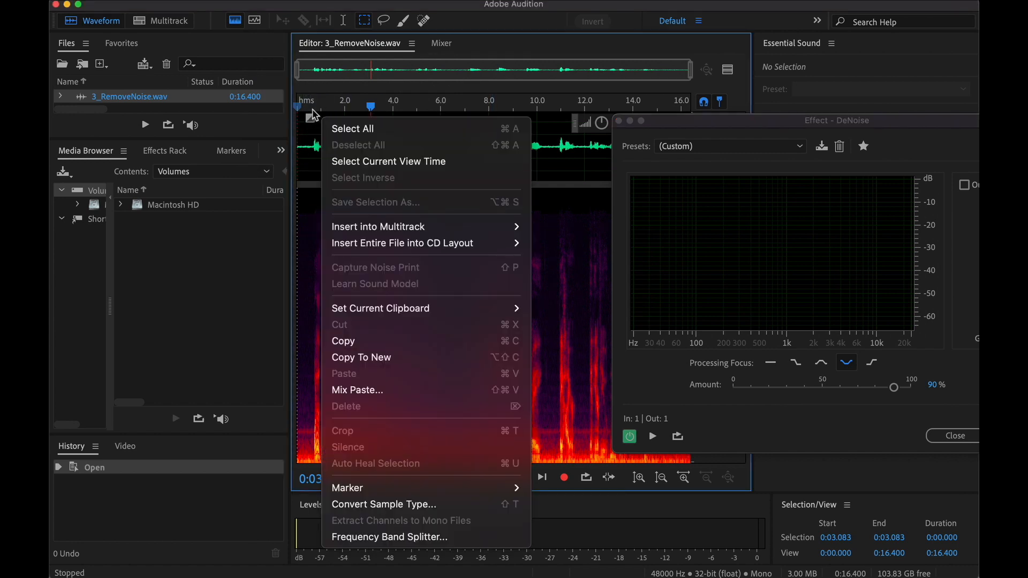
left_click(314, 115)
left_click_drag(323, 109, 298, 110)
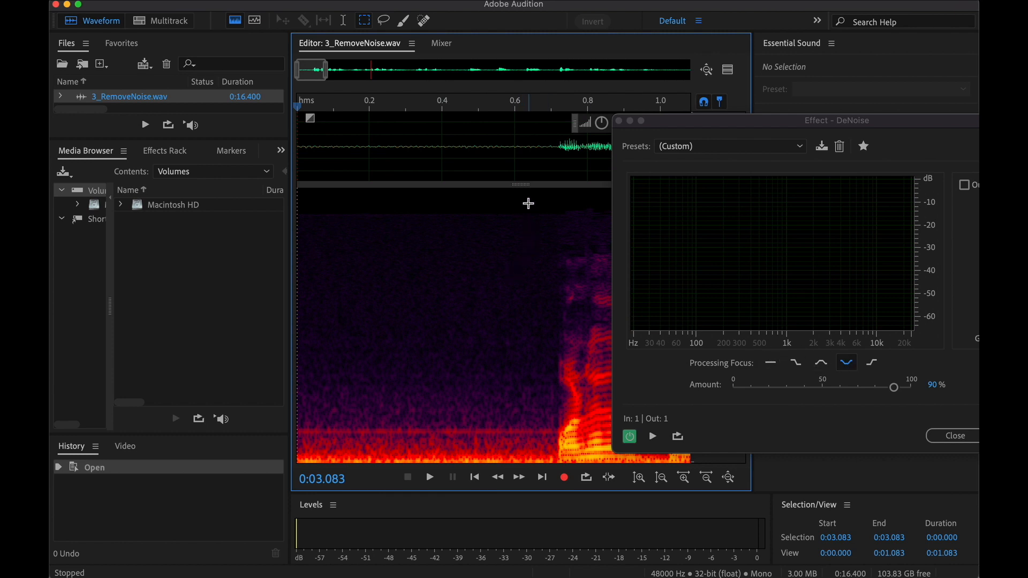
left_click_drag(545, 200, 327, 506)
left_click(671, 439)
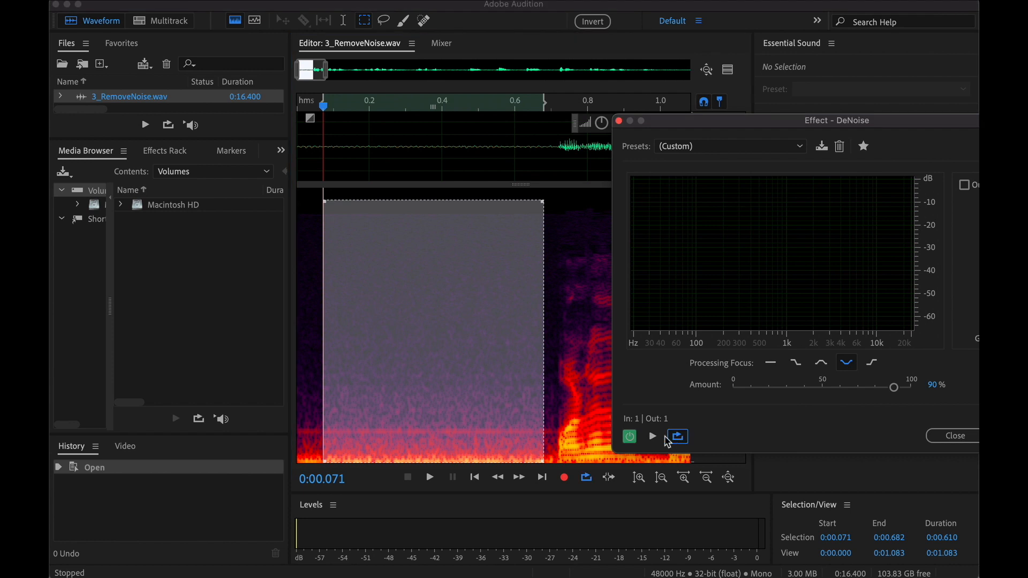
- Load the (Default) DeNoise preset, set the Amount to 0%, and start previewing the looped selection
left_click(703, 143)
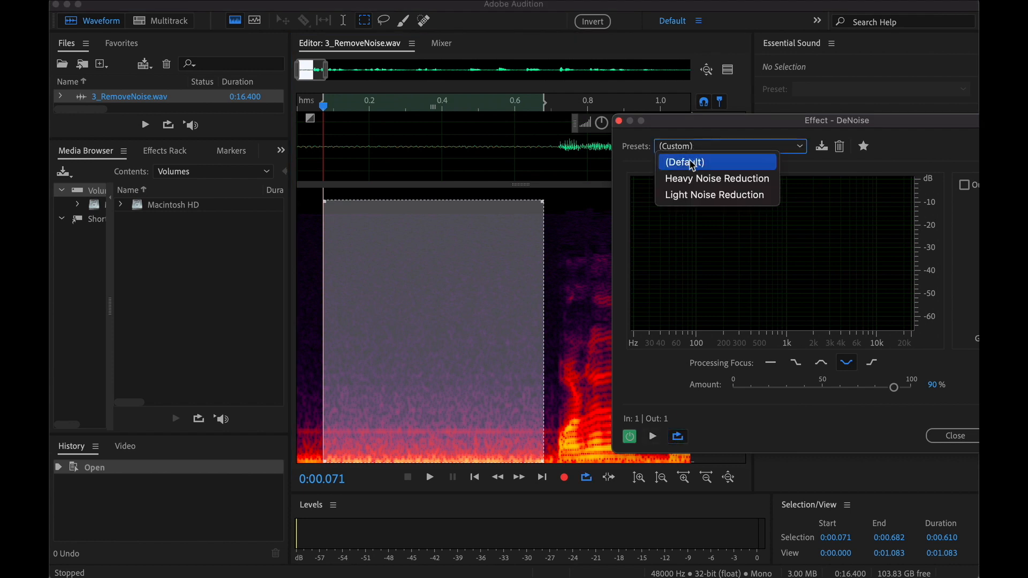
left_click(691, 159)
left_click_drag(814, 391, 720, 392)
left_click(652, 437)
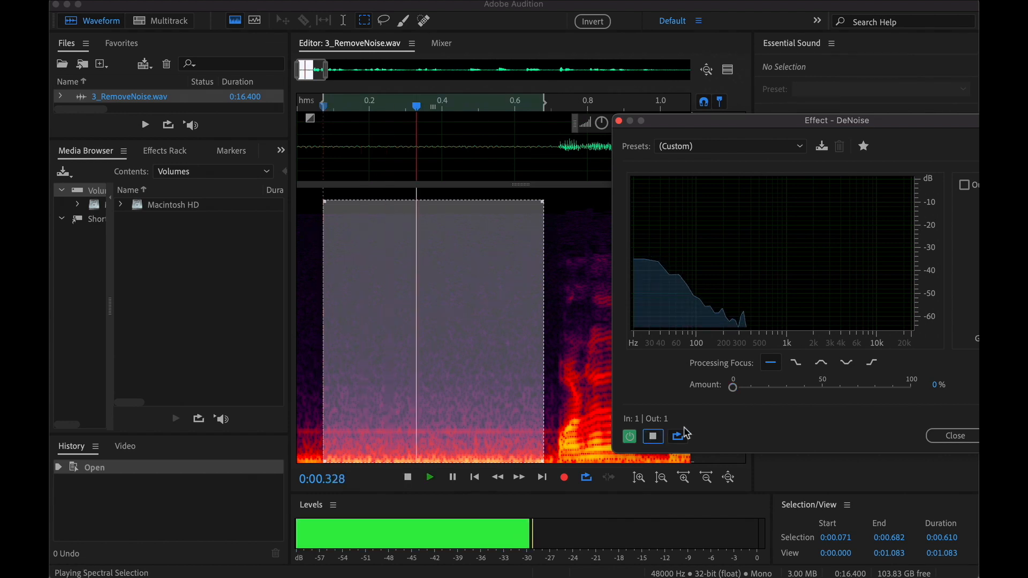
- Set the DeNoise Amount to 94% and clear the noise-only selection while the preview keeps playing
left_click_drag(733, 387, 905, 391)
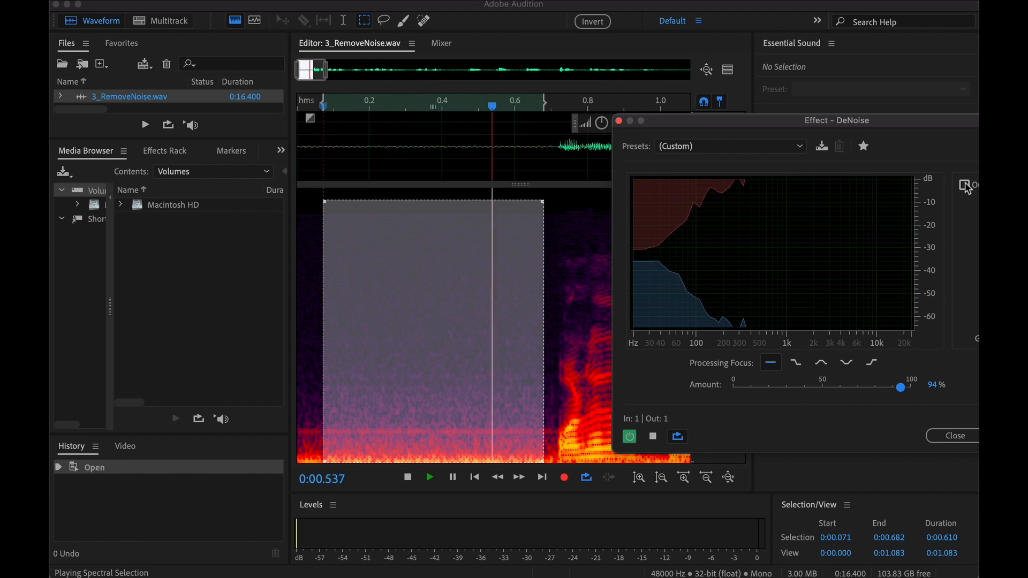
right_click(501, 329)
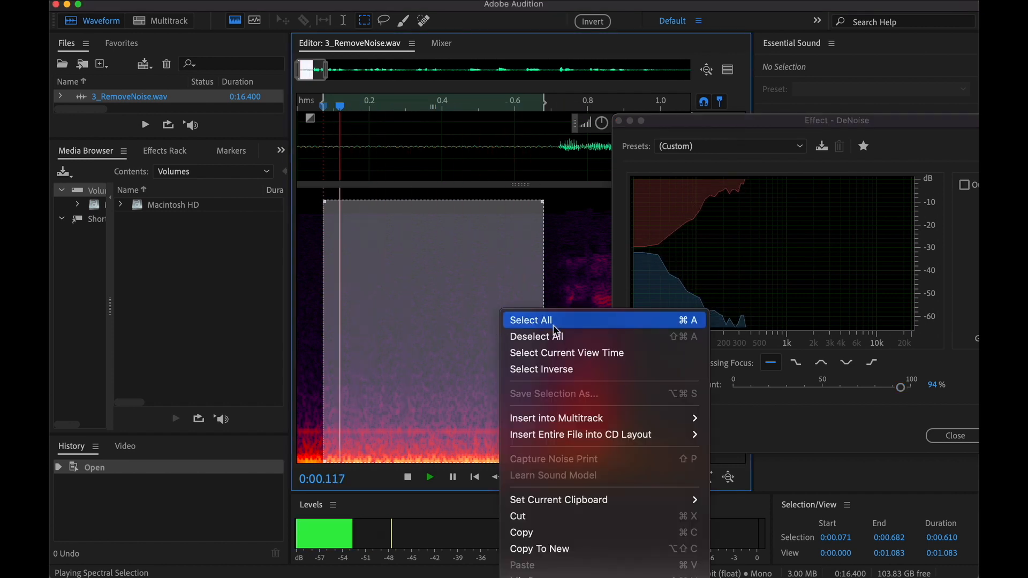
left_click(554, 336)
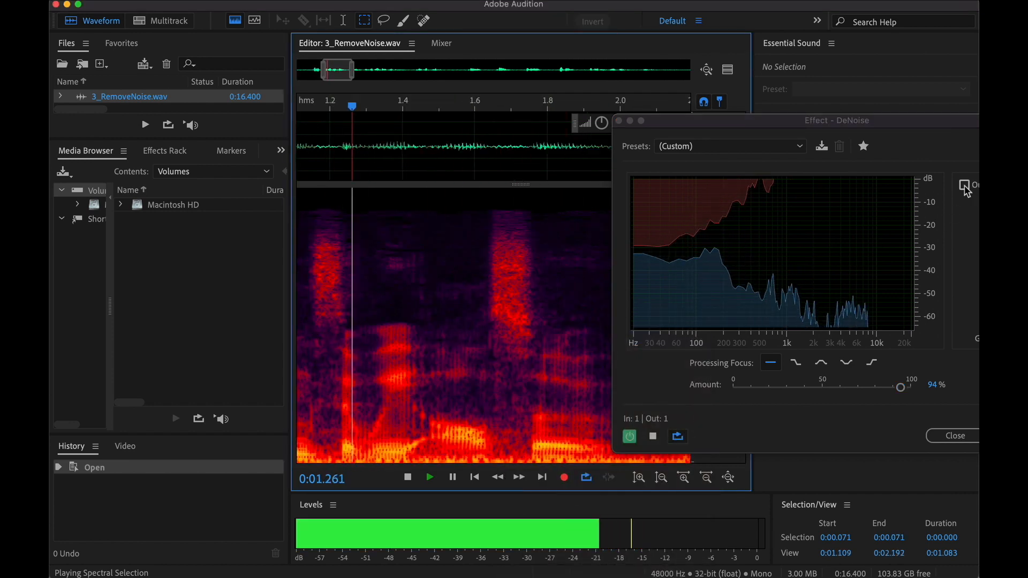
- Preview only the removed noise, focus processing on lower and higher frequencies, restore normal output and apply DeNoise to 3_RemoveNoise.wav
left_click(964, 185)
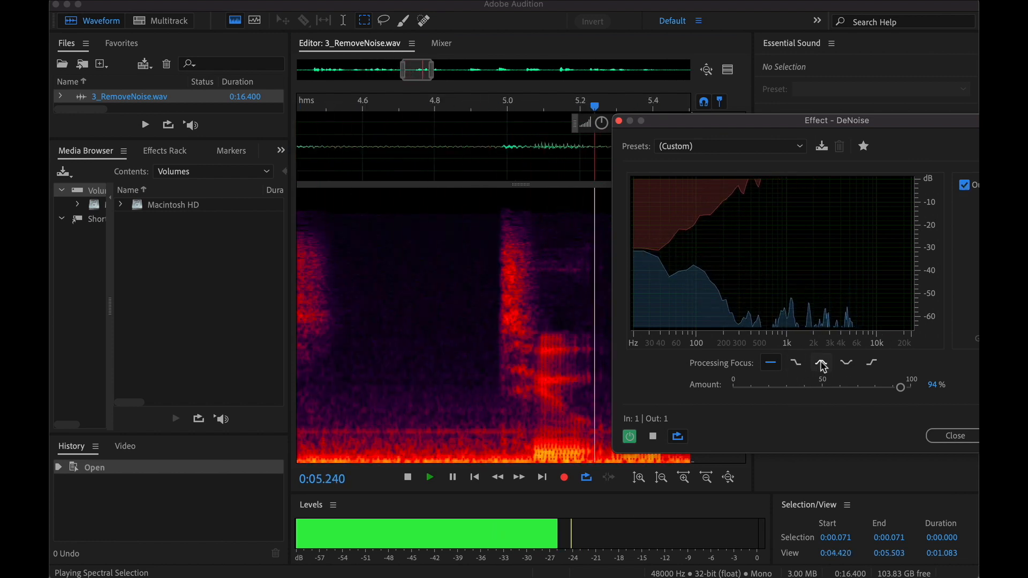
left_click(845, 364)
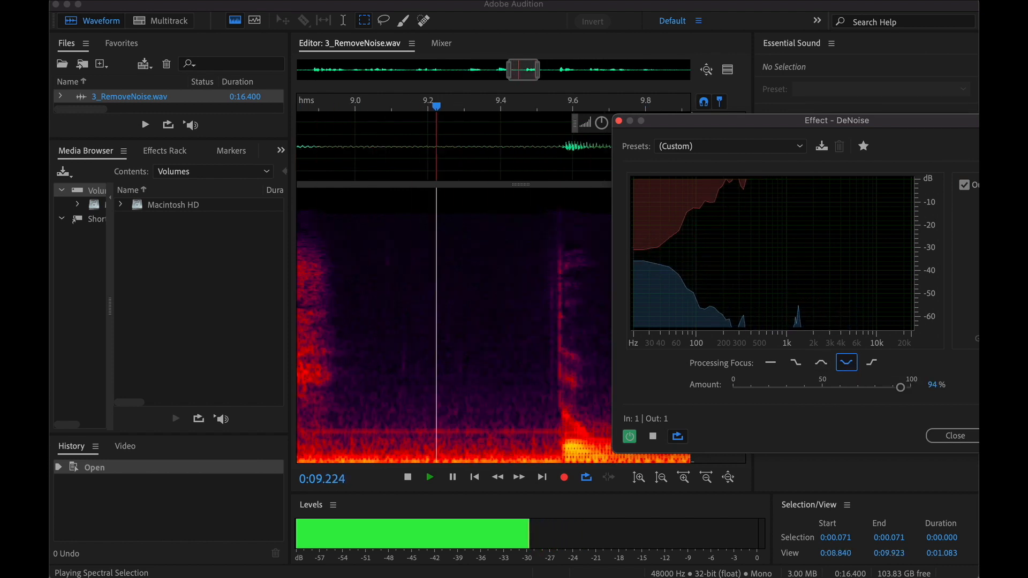
left_click(964, 186)
left_click(1021, 435)
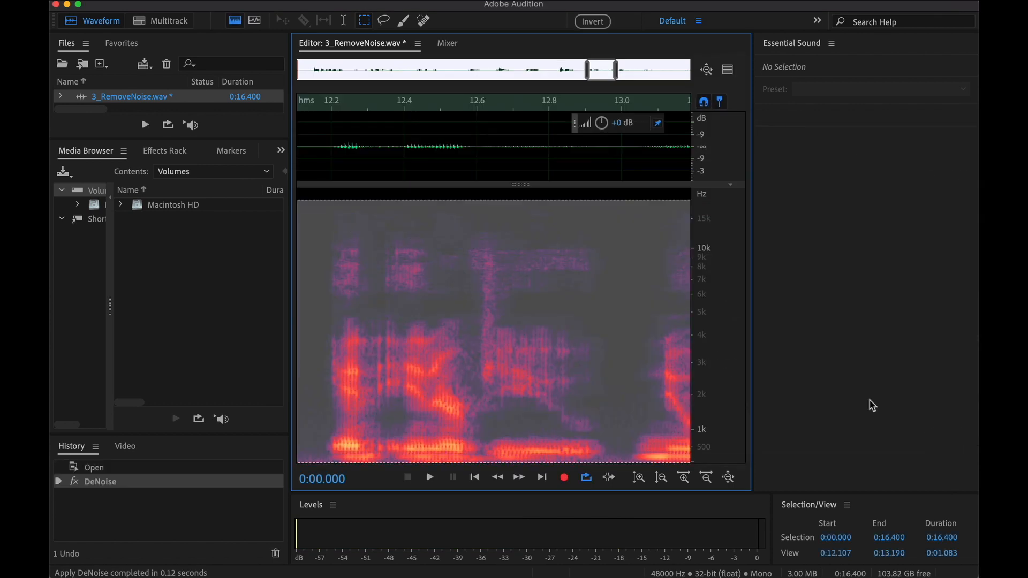
- Clear the whole-file selection and play the denoised audio of 3_RemoveNoise.wav
right_click(421, 286)
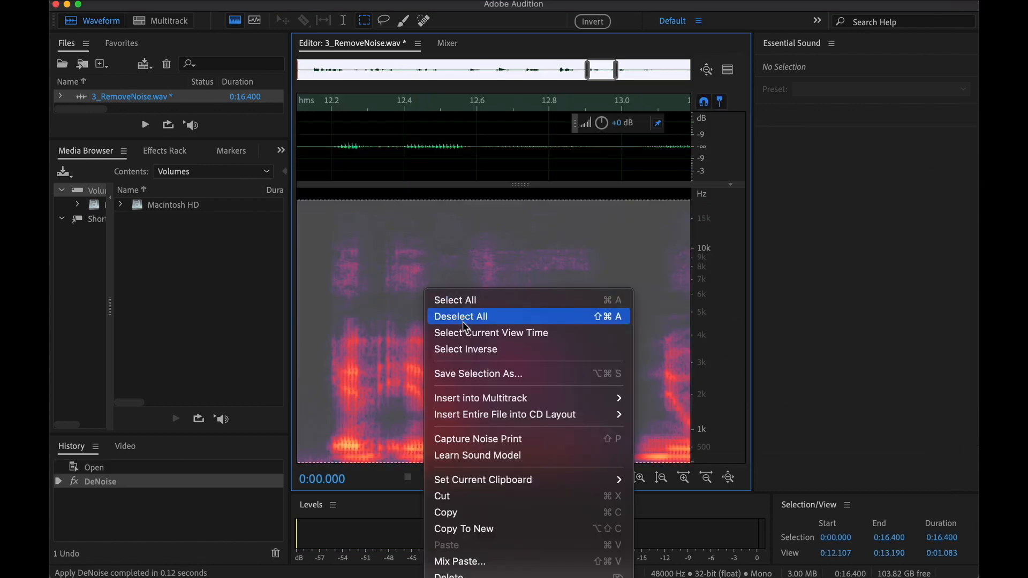
left_click(437, 315)
key("space")
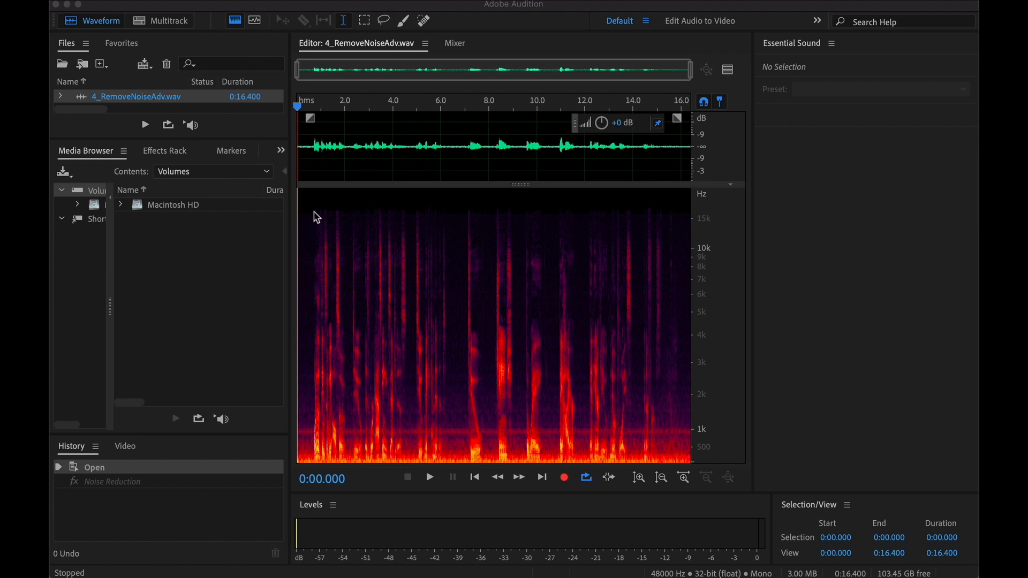
- Select the noise-only opening of 4_RemoveNoiseAdv.wav from 0 to about 0.495 seconds and play it
left_click(345, 38)
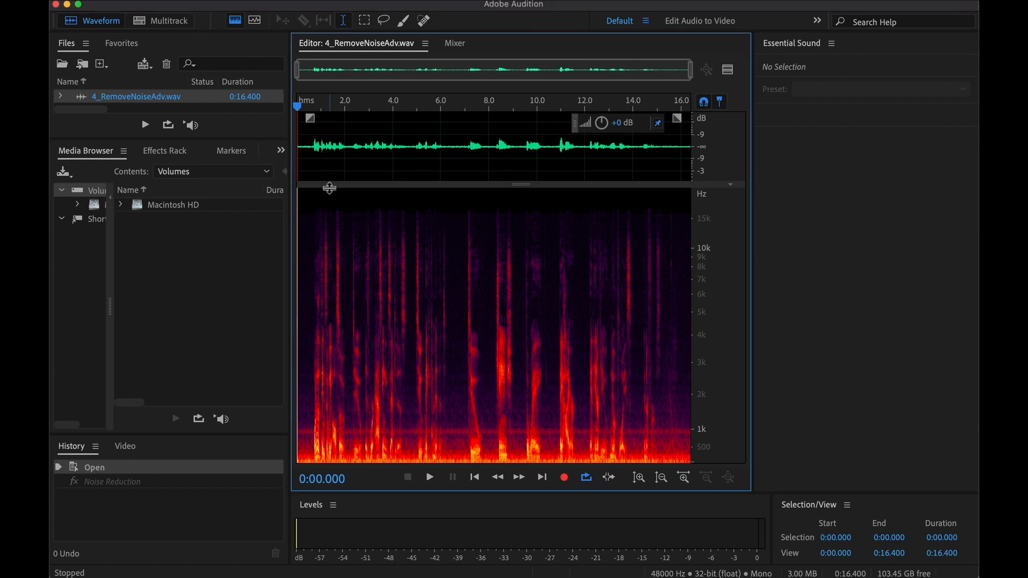
left_click_drag(310, 201, 303, 201)
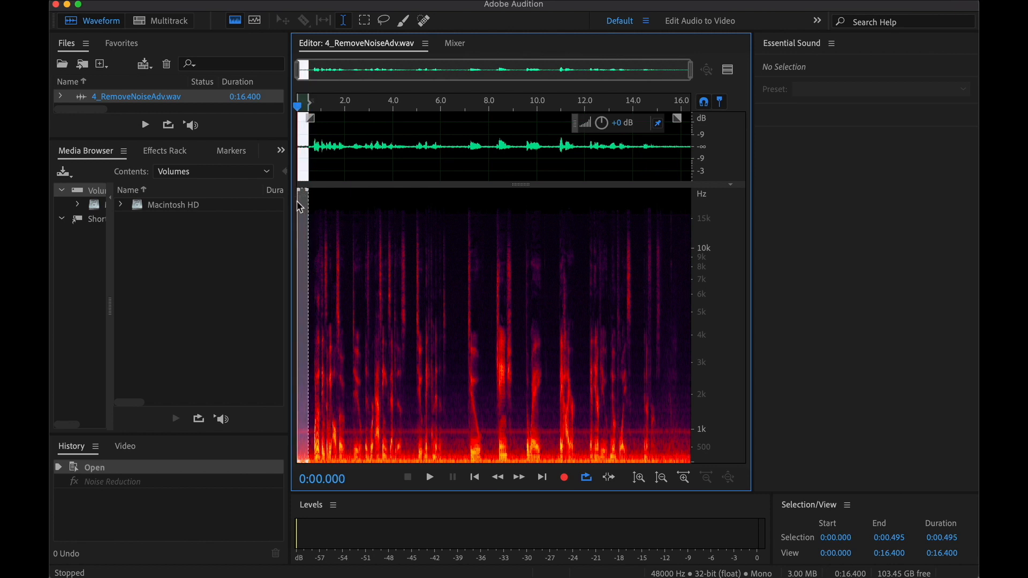
key("space")
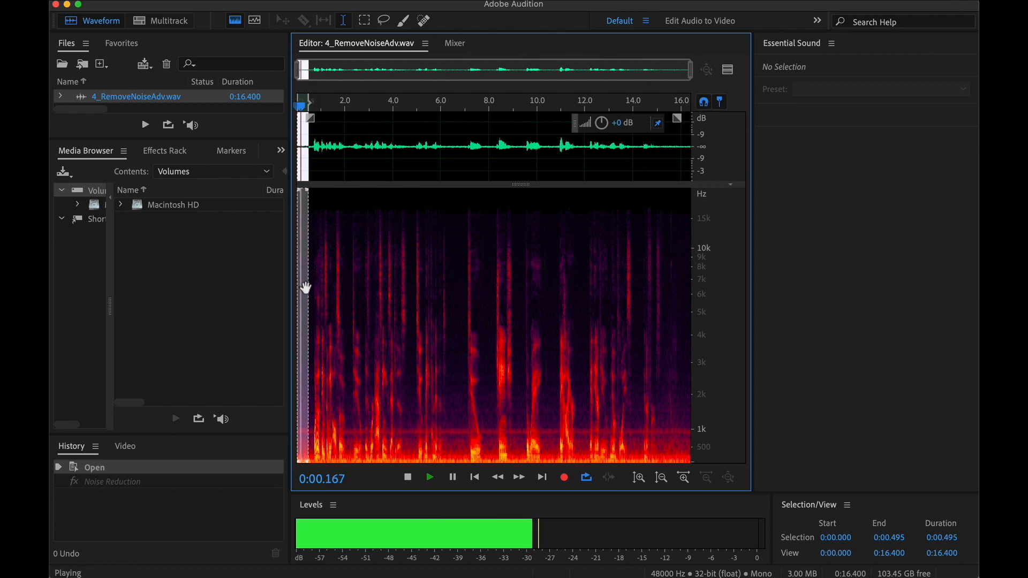
- Open the Noise Reduction (process) effect for the selected noise and stop the playback
left_click(267, 0)
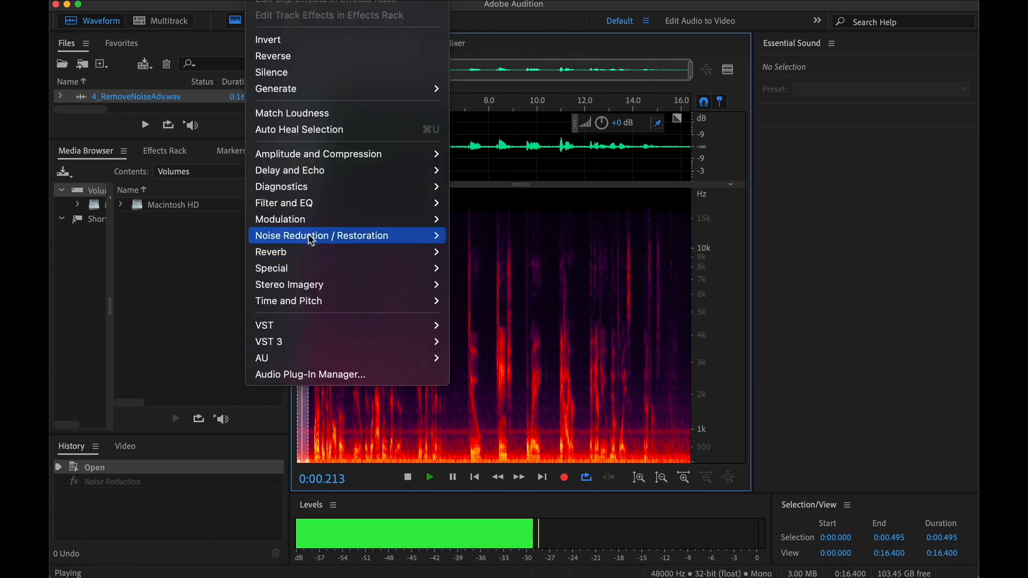
mouse_move(363, 237)
left_click(532, 251)
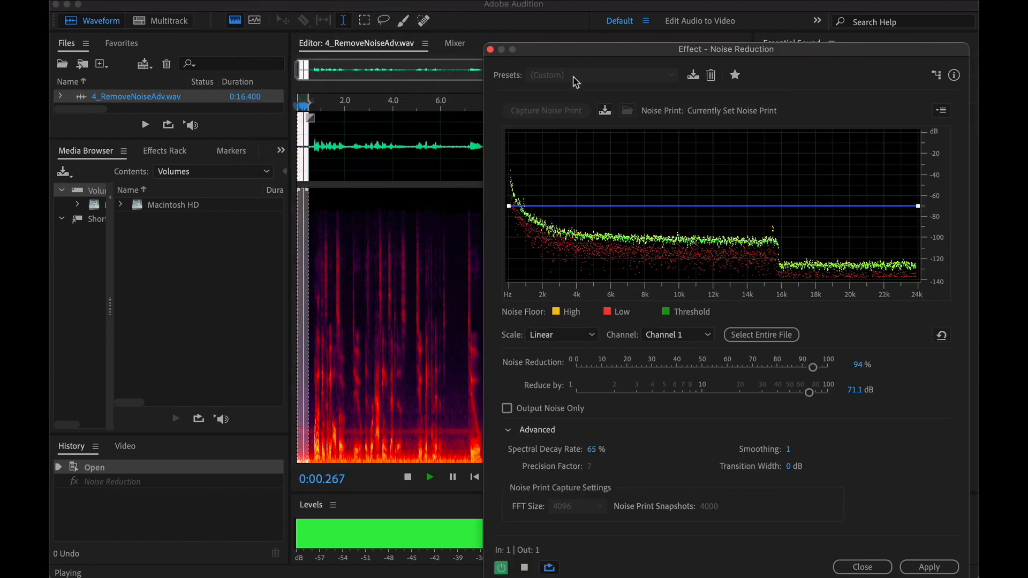
key("space")
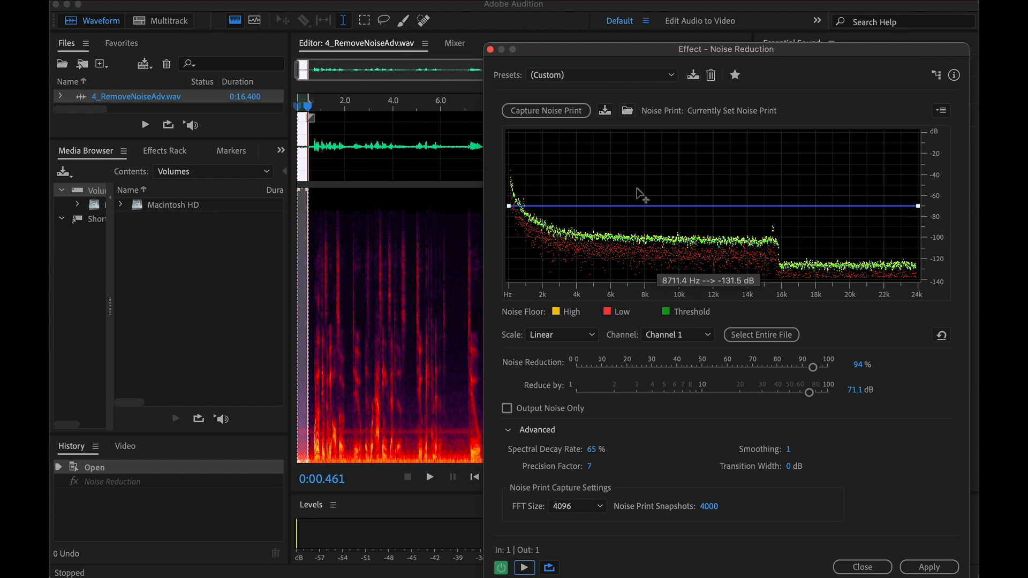
- Load the (Default) Noise Reduction preset and capture a noise print from the selected section
left_click(551, 78)
left_click(560, 94)
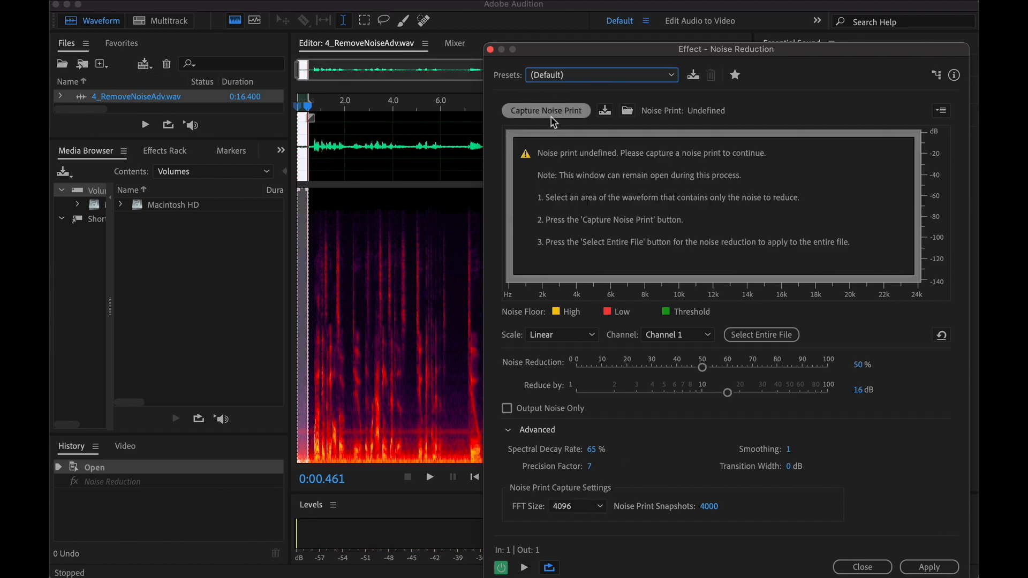
left_click(546, 111)
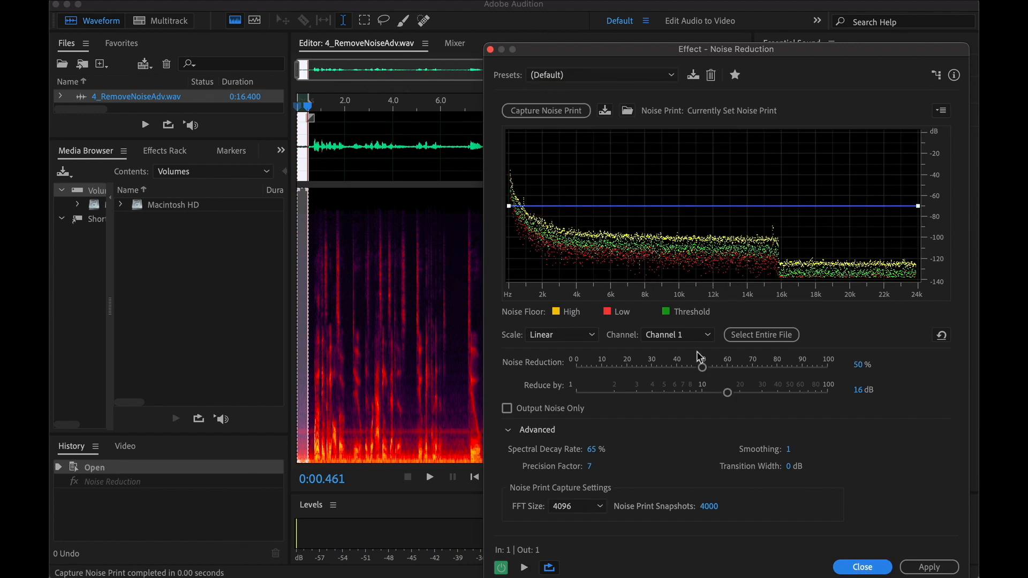
- Set Noise Reduction to 100% and Reduce by to 1 dB, and start previewing the looped noise
left_click_drag(702, 369, 850, 365)
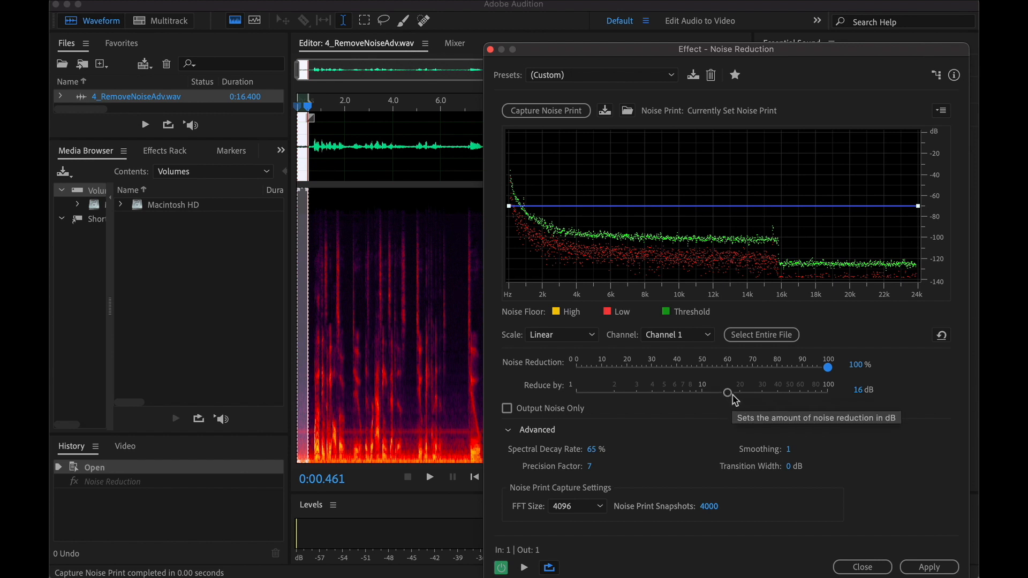
left_click_drag(726, 394, 572, 392)
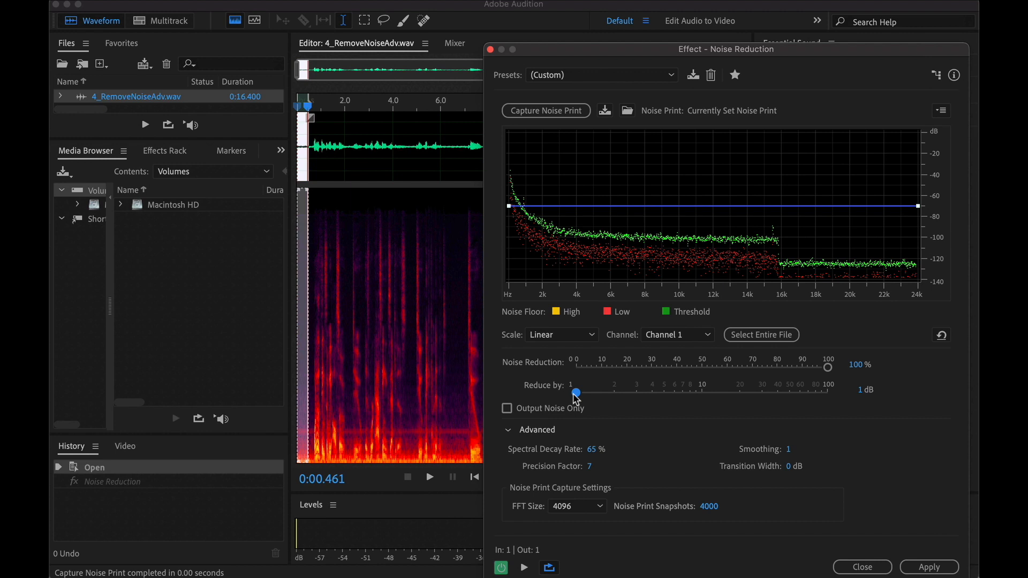
left_click(524, 570)
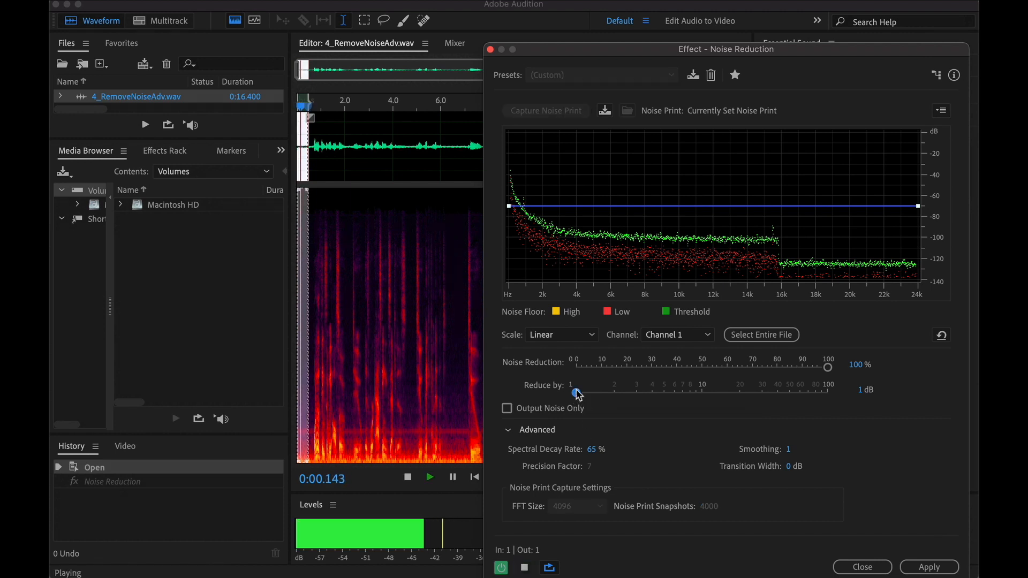
- During the preview, set Reduce by to 48.2 dB and Noise Reduction to 92%
left_click_drag(577, 394, 789, 391)
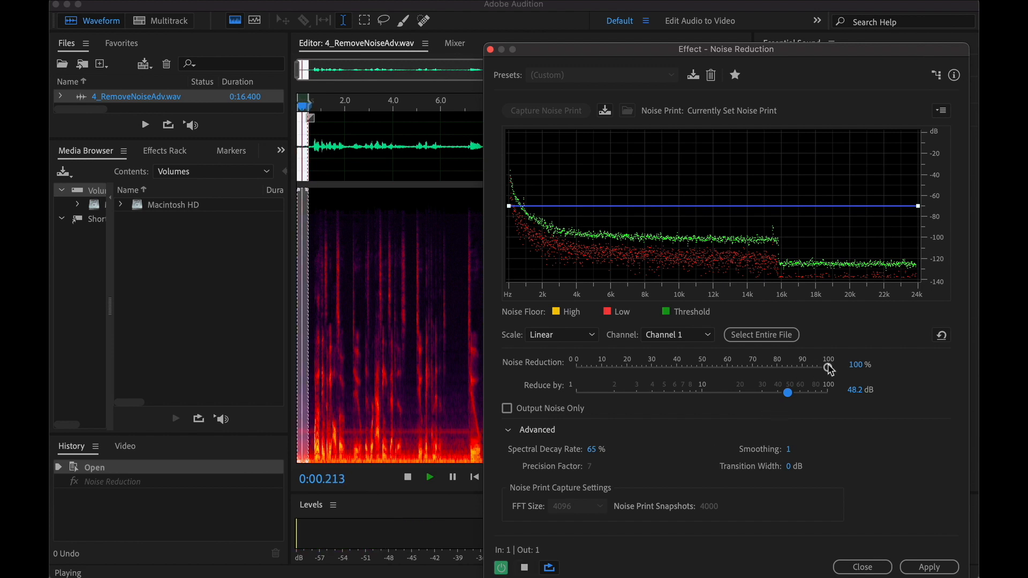
left_click_drag(827, 367, 808, 373)
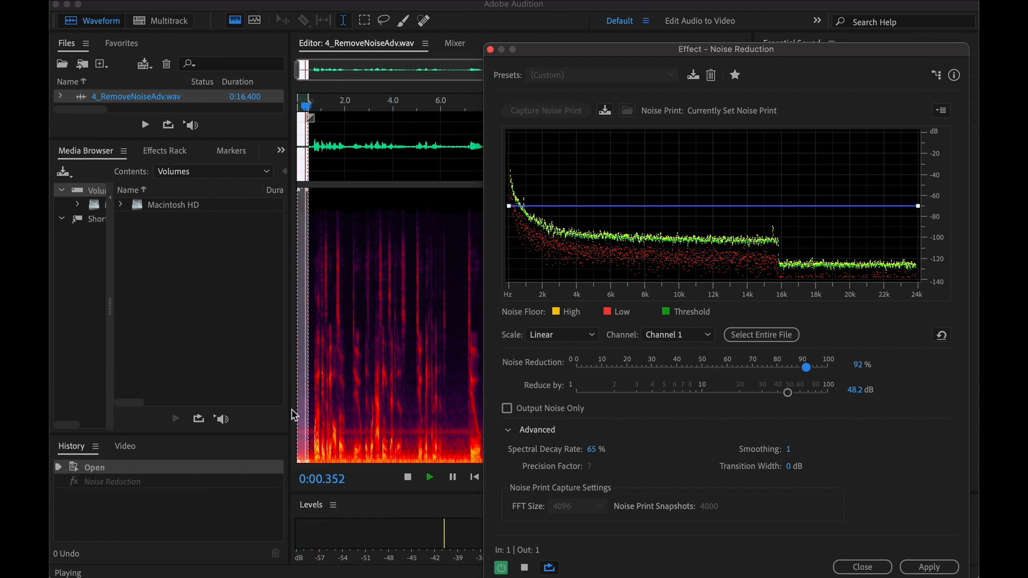
- Clear the noise selection, apply Noise Reduction to all of 4_RemoveNoiseAdv.wav and play the cleaned audio
left_click(307, 409)
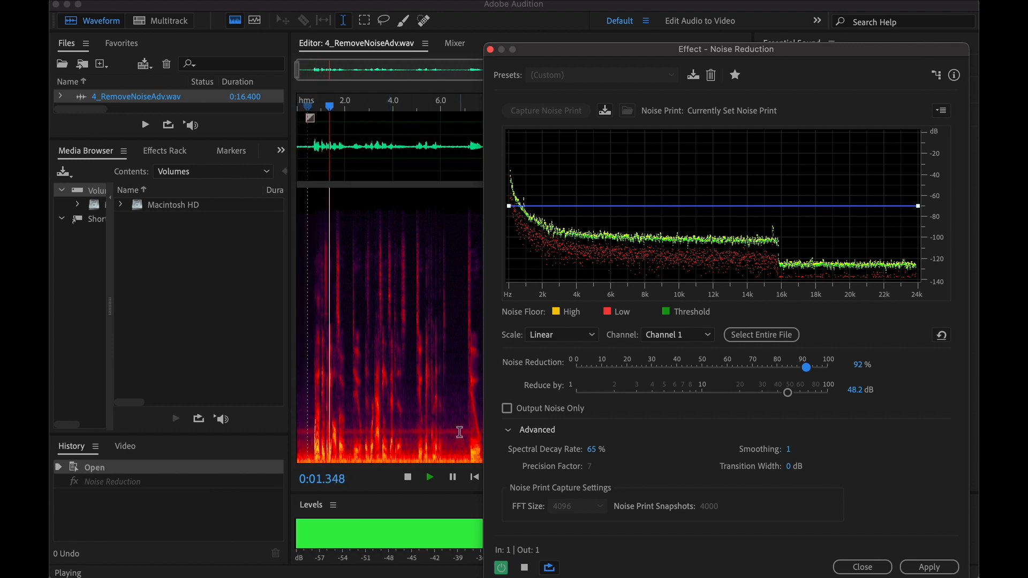
left_click(929, 568)
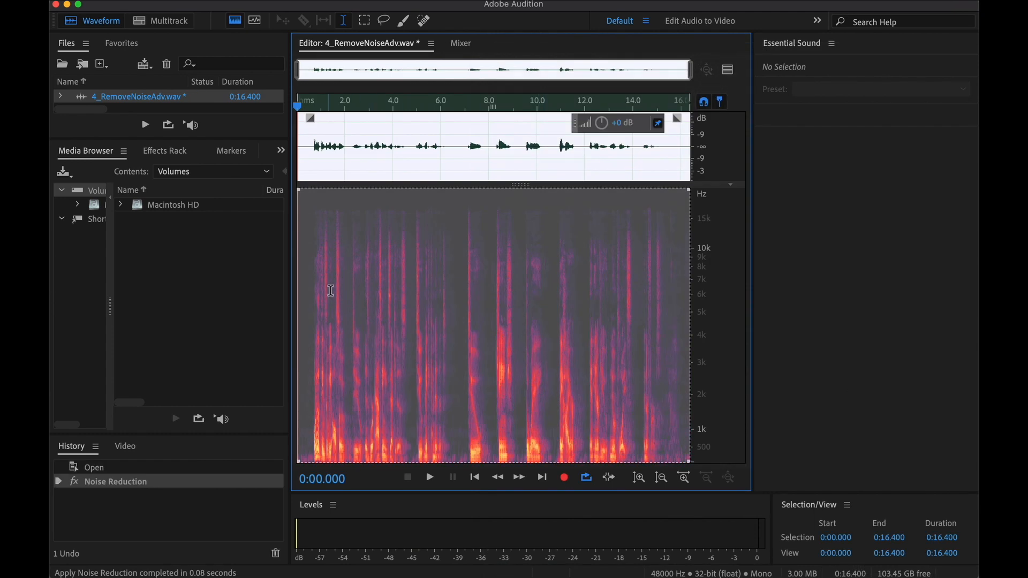
key("space")
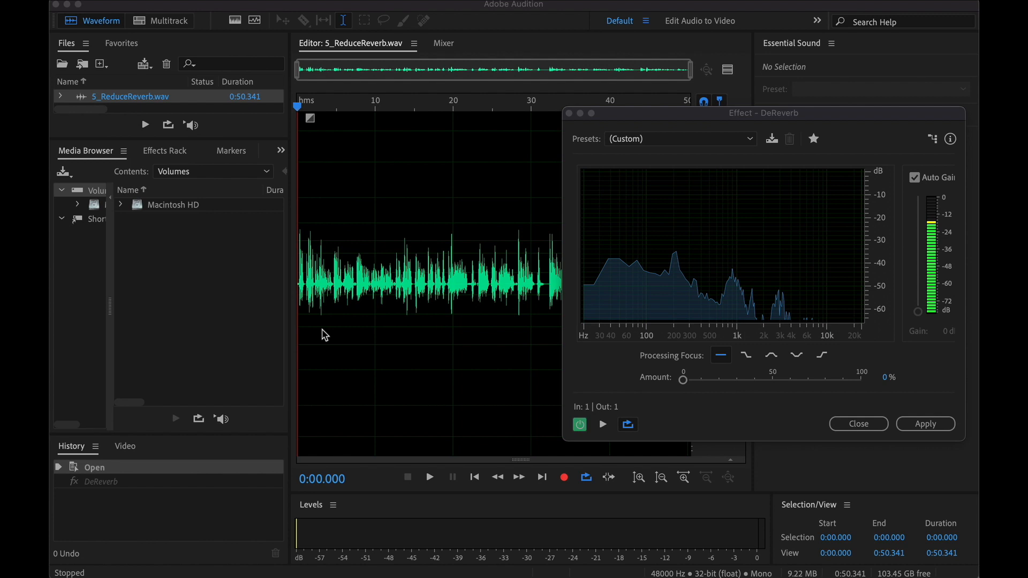
- Play 5_ReduceReverb.wav from the start and stop at about 3.6 seconds
left_click(324, 334)
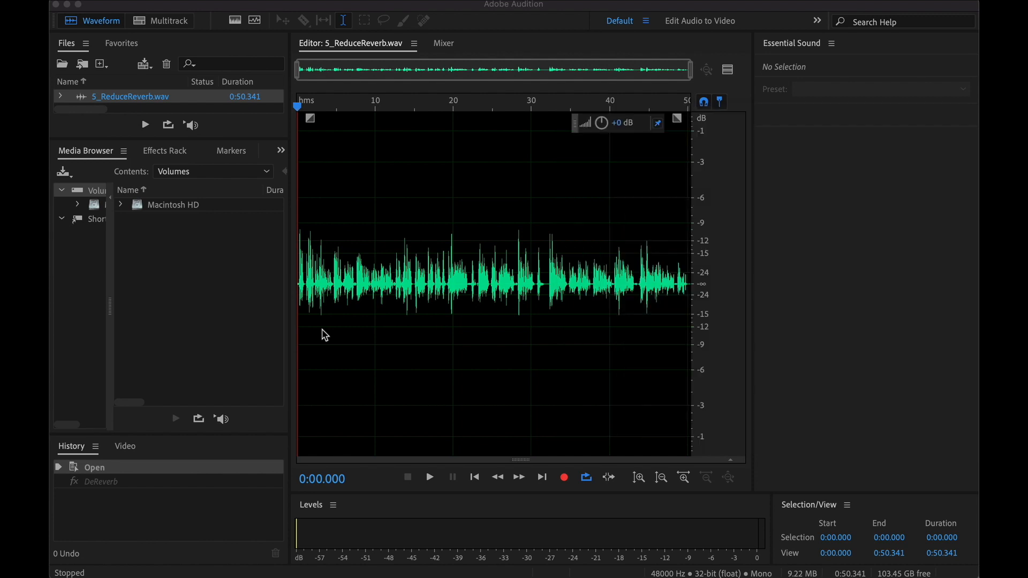
key("space")
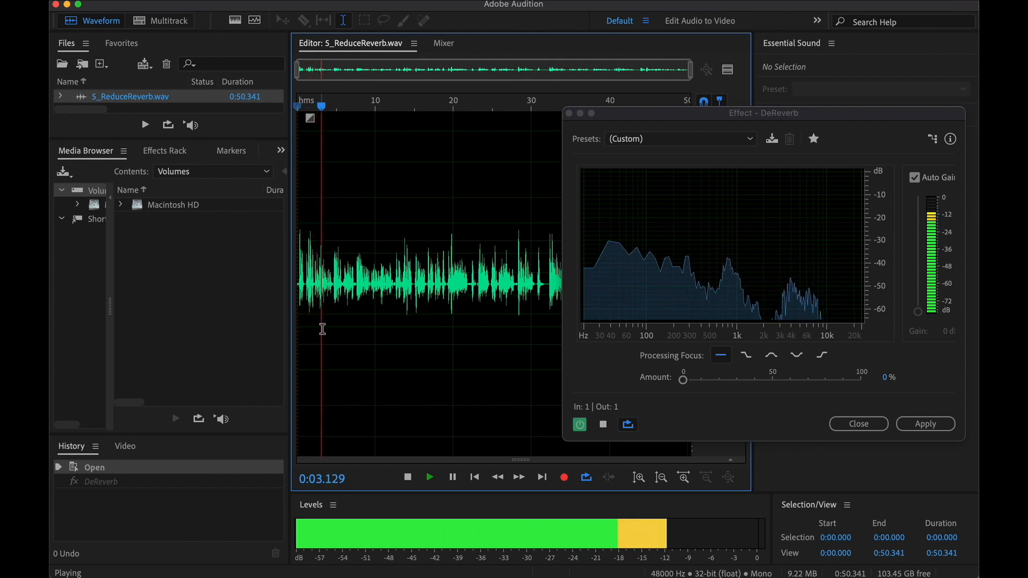
key("space")
- Open the DeReverb restoration effect for 5_ReduceReverb.wav
left_click(268, 0)
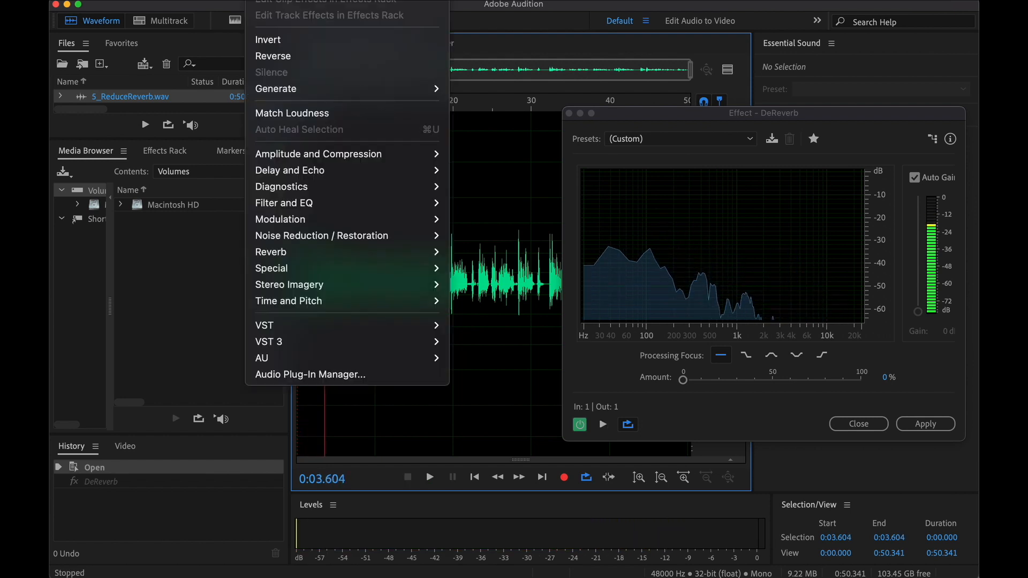
mouse_move(351, 236)
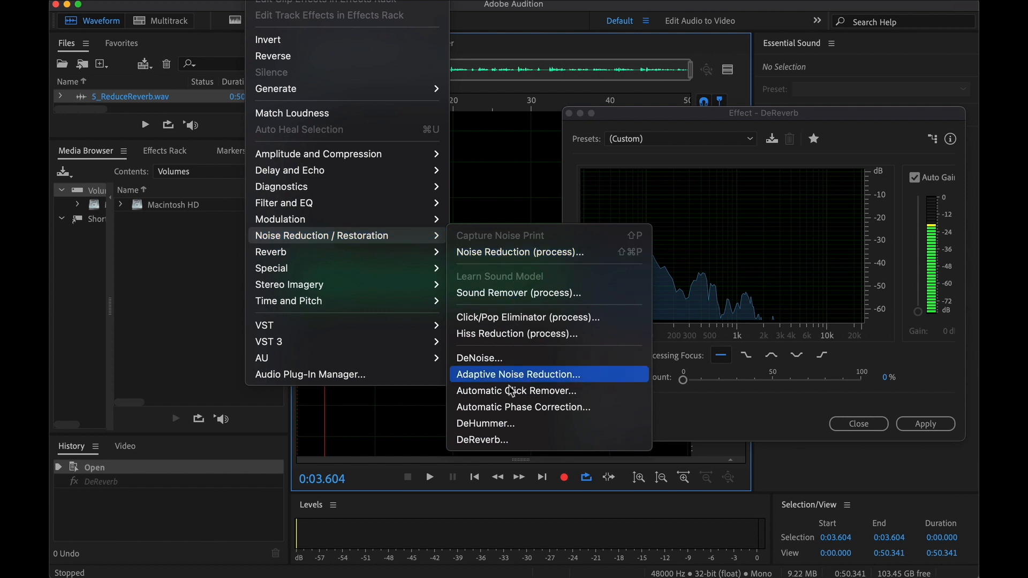
left_click(506, 441)
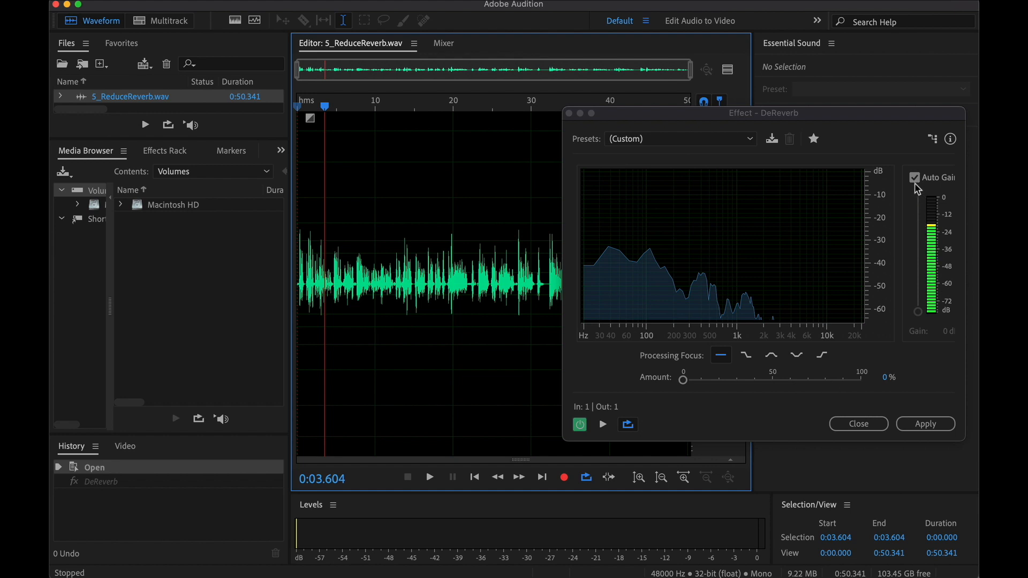
- Start previewing DeReverb and set its Amount to 75%
left_click(602, 425)
left_click_drag(683, 379, 823, 390)
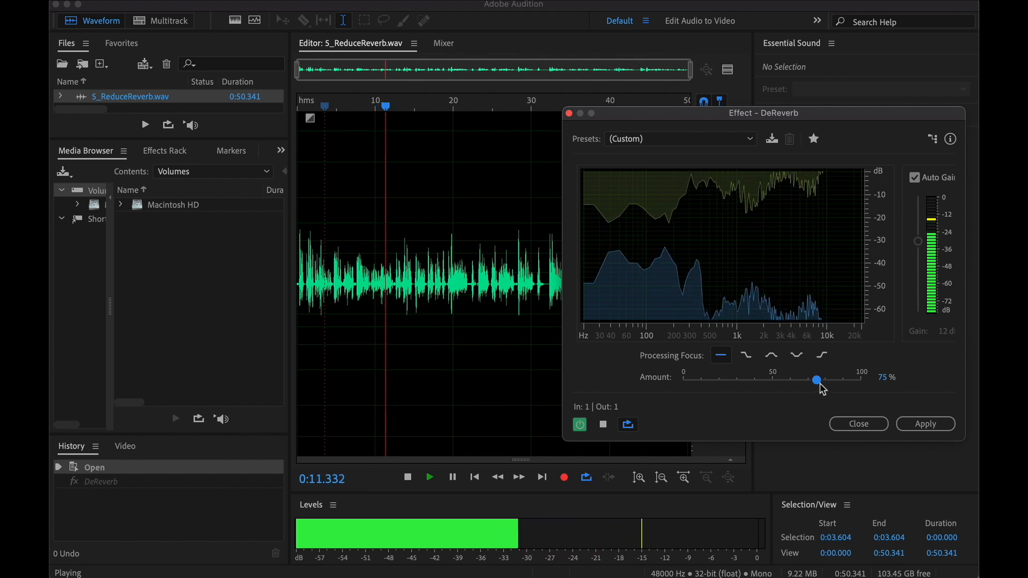
- Compare the preview with DeReverb bypassed and re-enabled, and apply the effect to 5_ReduceReverb.wav
left_click(581, 427)
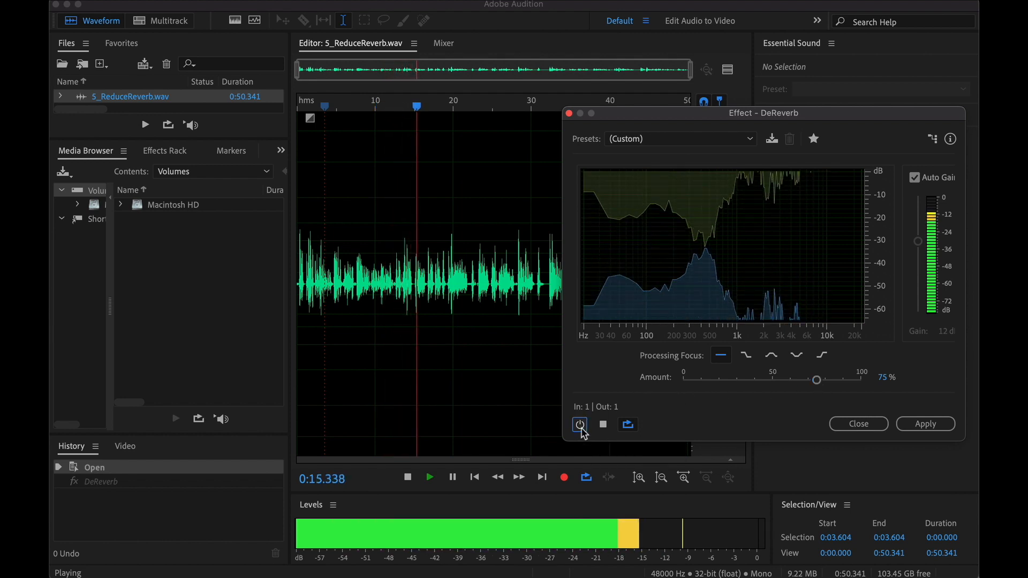
left_click(580, 426)
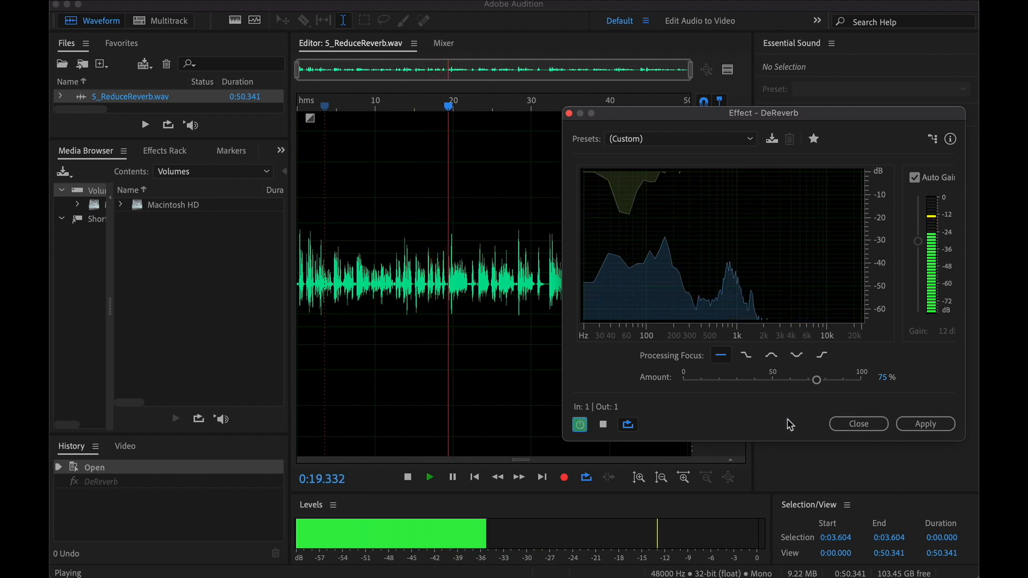
left_click(924, 426)
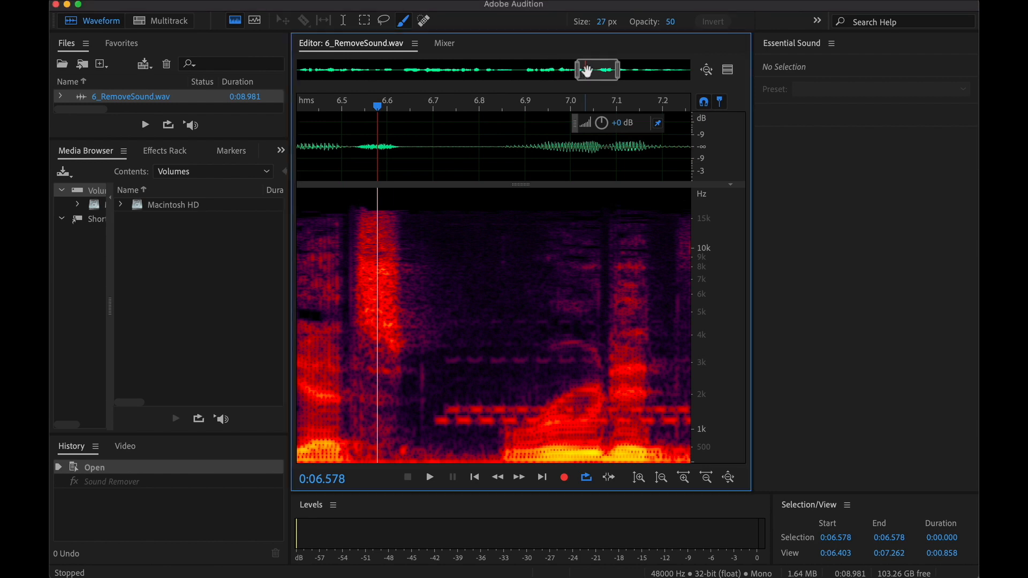
- Play the section of 6_RemoveSound.wav containing the unwanted tones, from about 6.578 to 7.319 seconds
key("space")
key("space")
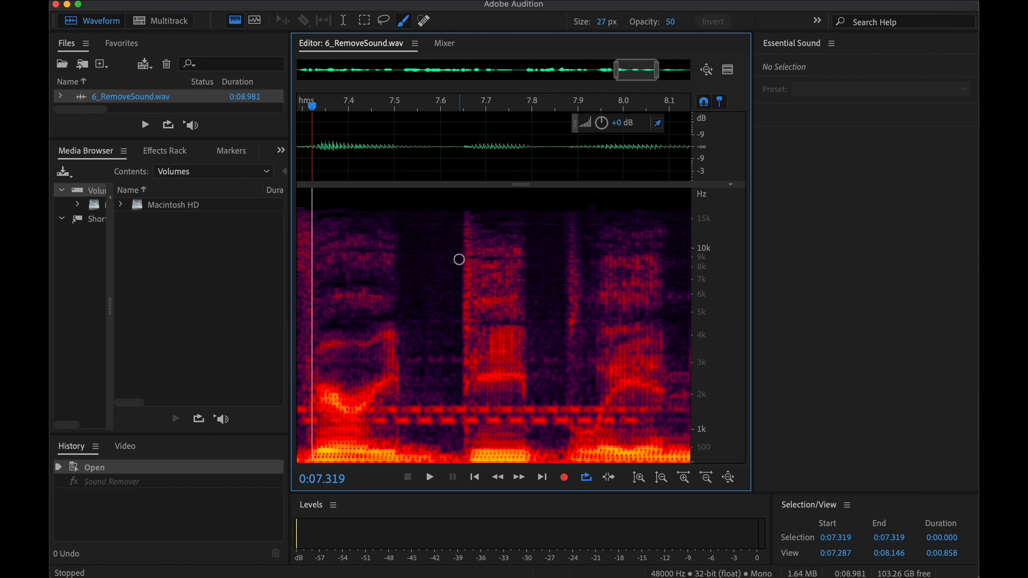
scroll(459, 259, "left", 10)
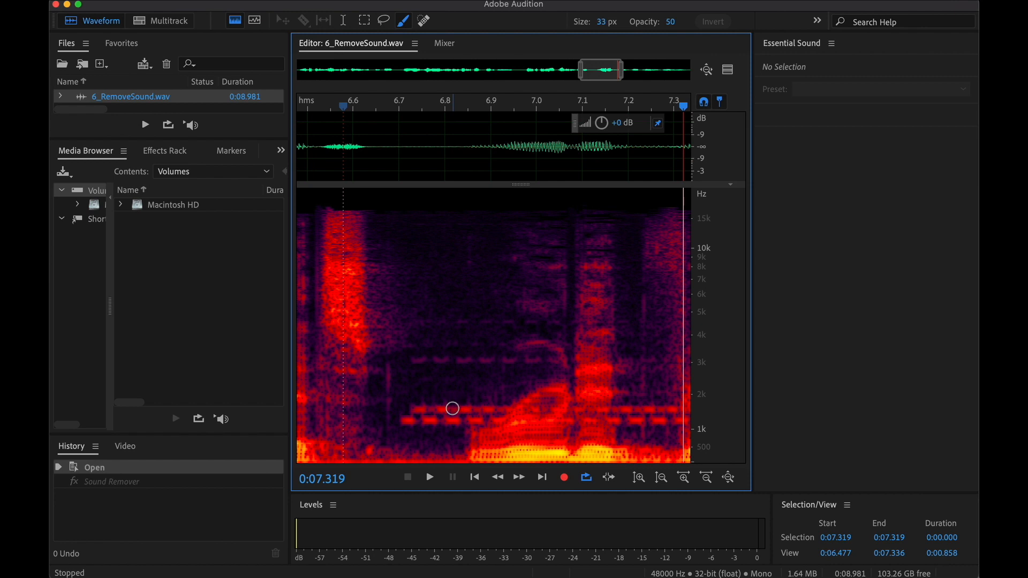
- Enlarge the Paintbrush Selection to 71 px and paint over the tones just above 1 kHz, from about 6.696 to 6.848 seconds
key("bracketright")
key("bracketright")
key("bracketright")
key("bracketright")
key("bracketright")
key("bracketright")
key("bracketright")
key("bracketright")
key("bracketright")
key("bracketright")
key("bracketright")
key("bracketright")
key("bracketright")
key("bracketright")
key("bracketright")
key("bracketright")
key("bracketright")
key("bracketright")
key("bracketright")
key("bracketright")
left_click(411, 416)
left_click_drag(411, 416, 453, 417)
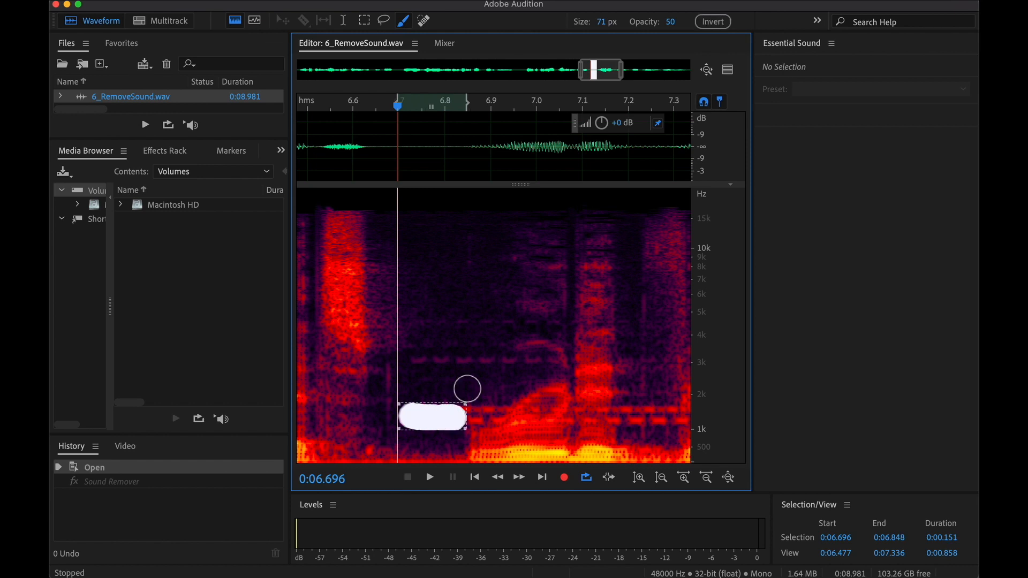
- Reduce the brush to 17 px and add the thin tone lines near 3 kHz and 4.5 kHz to the selection, ending at about 6.969 seconds
key("bracketleft")
key("bracketleft")
key("bracketleft")
key("bracketleft")
key("bracketleft")
key("bracketleft")
key("bracketleft")
key("bracketleft")
key("bracketleft")
key("bracketleft")
key("bracketleft")
key("bracketleft")
key("bracketleft")
key("bracketleft")
key("bracketleft")
key("bracketleft")
key("bracketleft")
key("bracketleft")
key("bracketleft")
key("bracketleft")
mouse_move(511, 361)
left_mouse_down()
mouse_move(424, 362)
mouse_move(482, 361)
left_mouse_up()
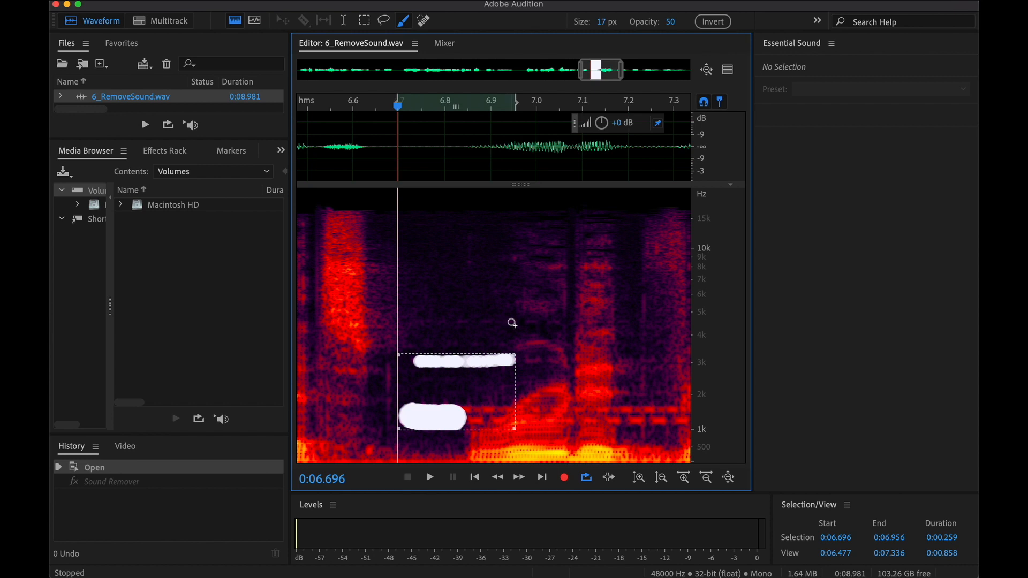
mouse_move(510, 322)
left_mouse_down()
mouse_move(449, 322)
mouse_move(519, 324)
left_mouse_up()
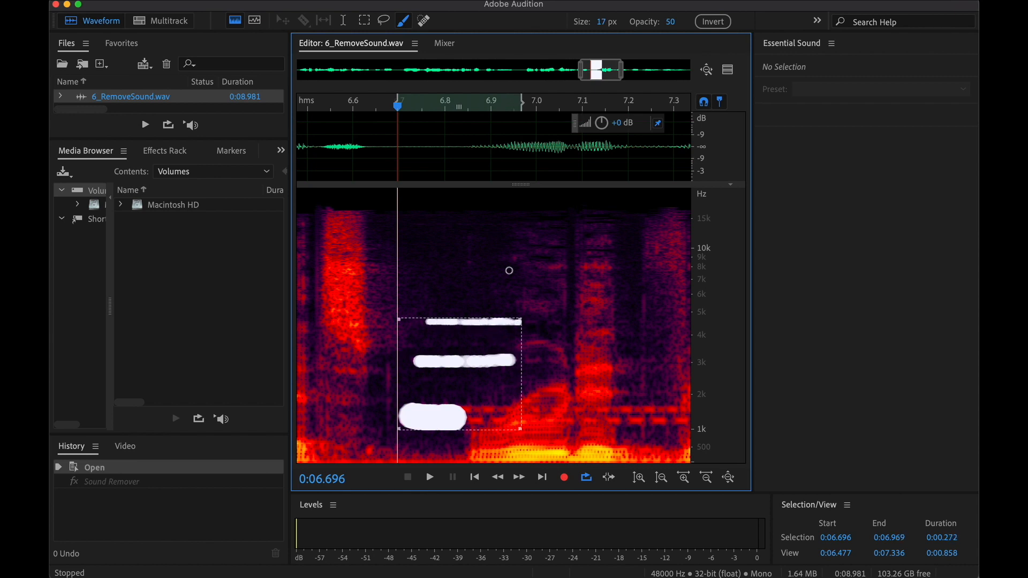
- Open the Sound Remover effect with the (Default) preset and learn the sound model from the painted tones
left_click(262, 0)
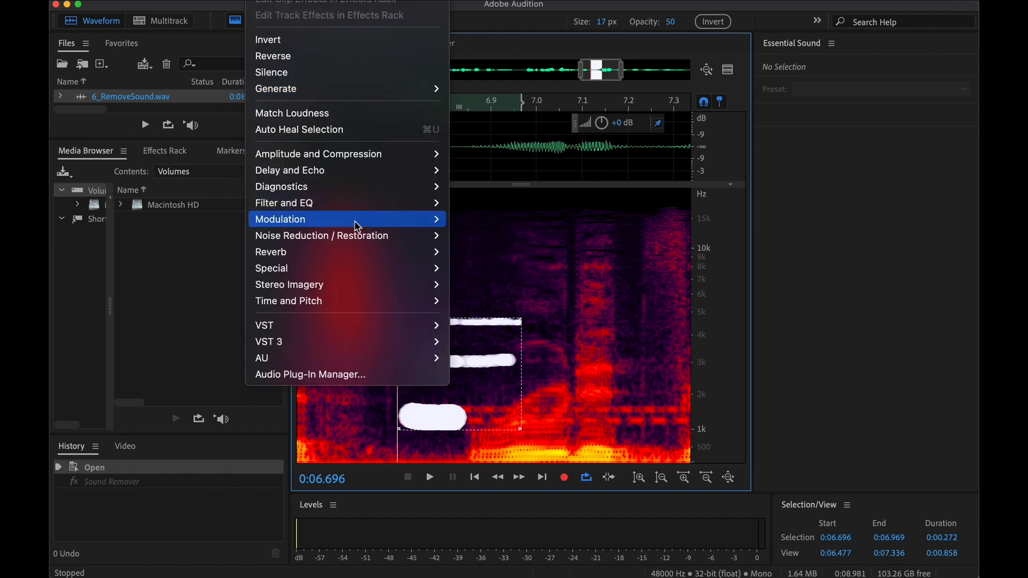
mouse_move(356, 238)
left_click(530, 293)
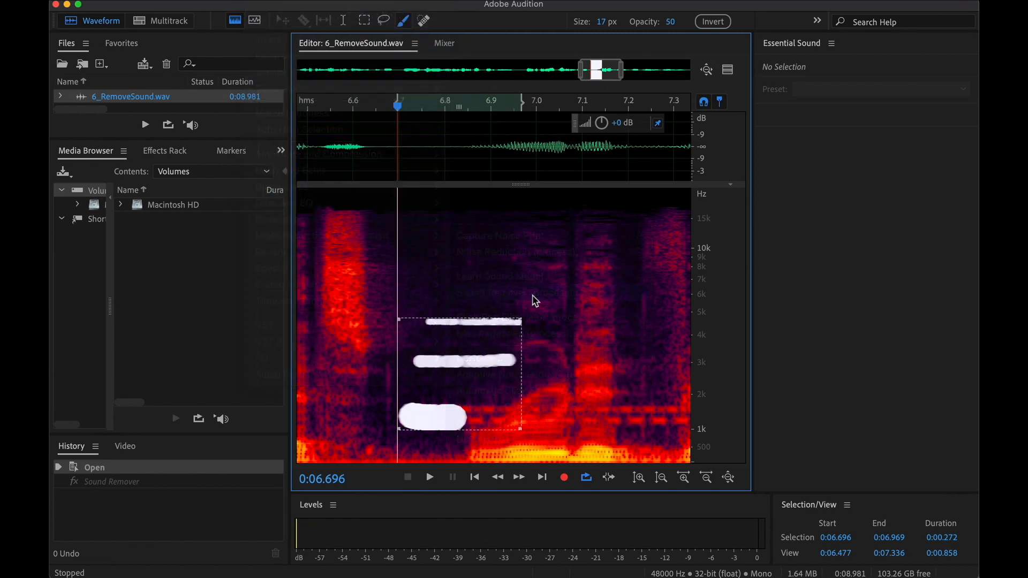
left_click(803, 169)
left_click(804, 170)
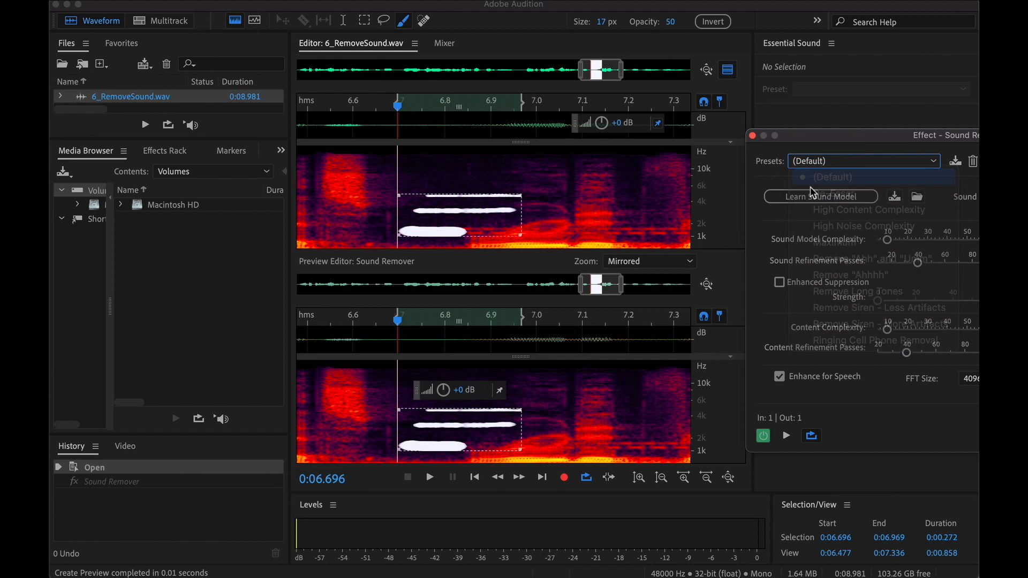
left_click(840, 199)
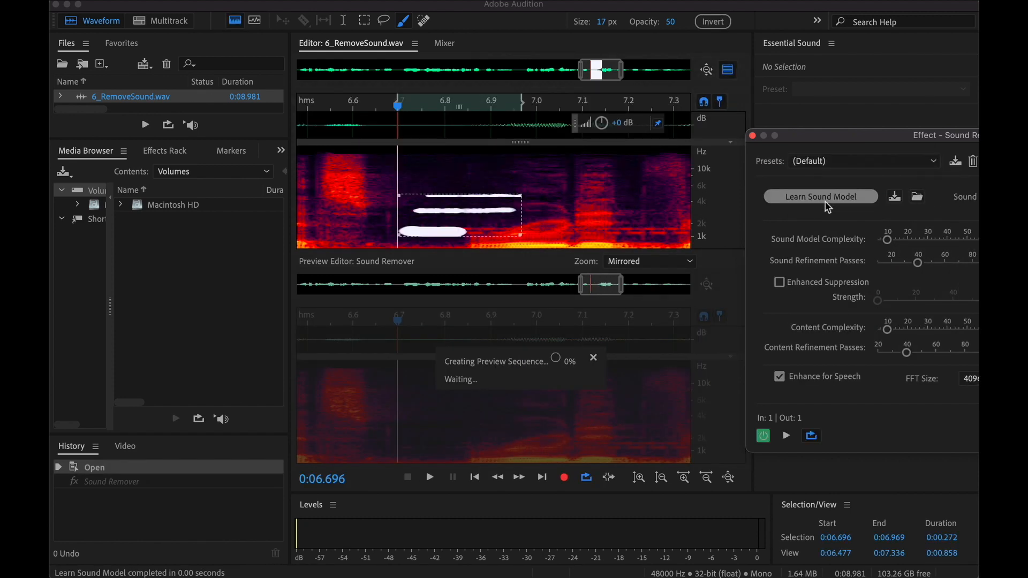
- Clear the spectral selection, preview Sound Remover from the start of 6_RemoveSound.wav, and apply the effect
left_click(500, 220)
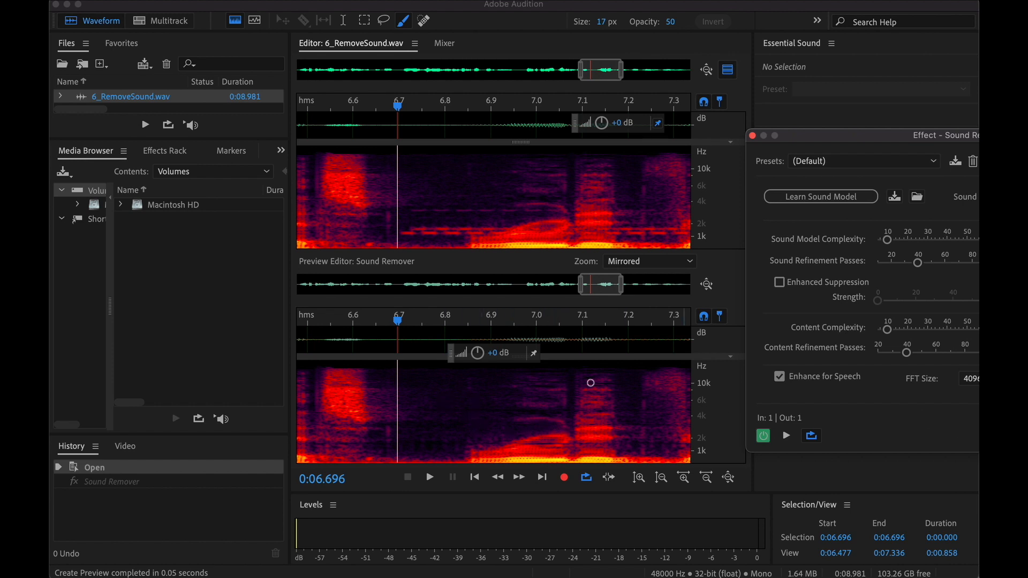
left_click(304, 79)
key("space")
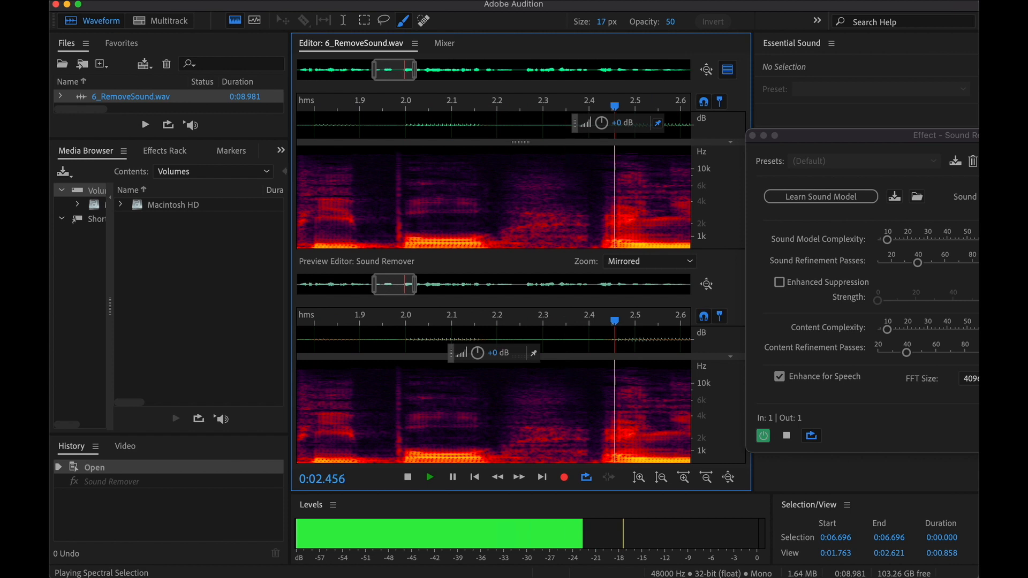
key("Return")
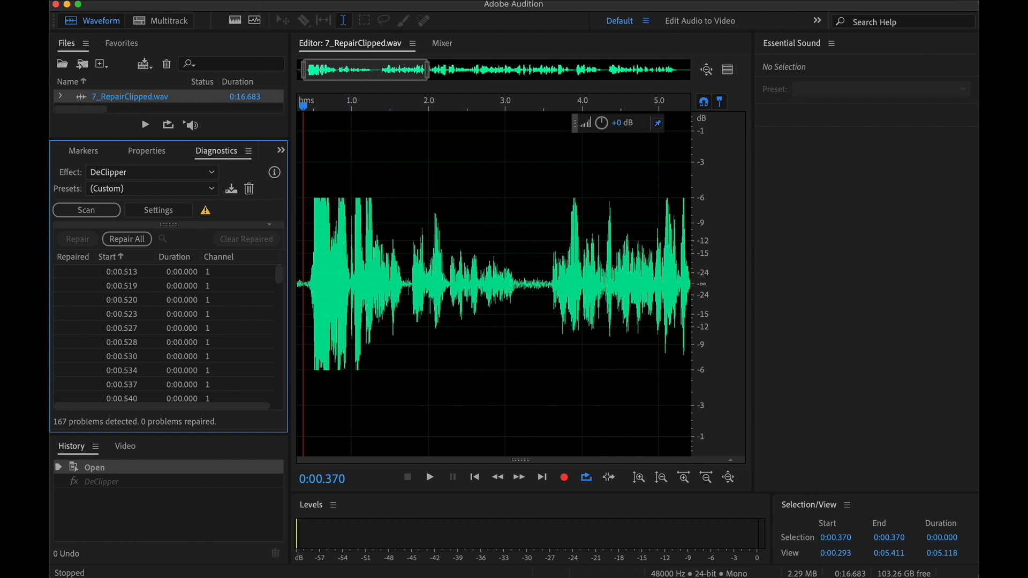
- Open the DeClipper diagnostics for 7_RepairClipped.wav and scan the file for clipping
left_click(265, 0)
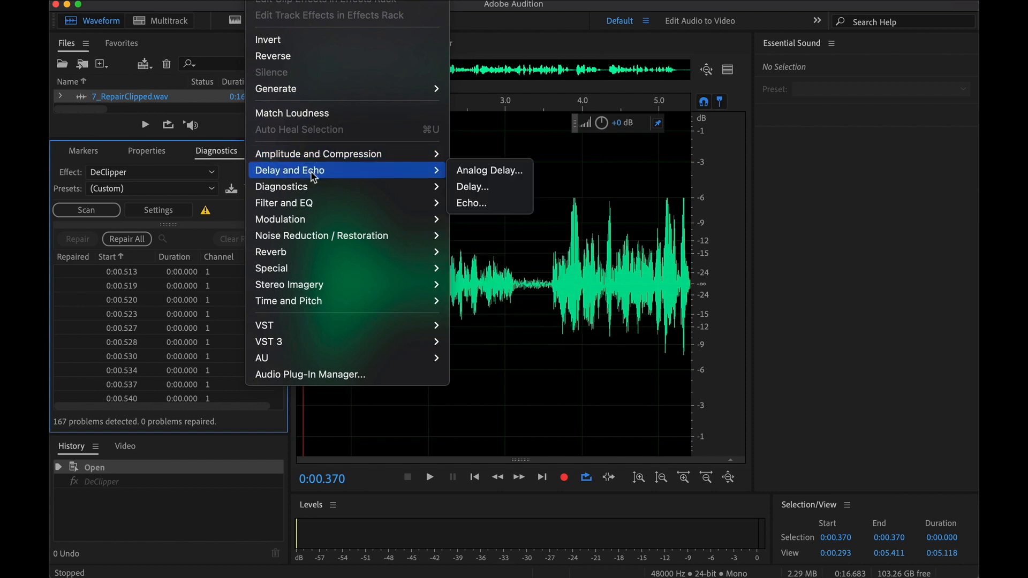
mouse_move(312, 188)
left_click(524, 199)
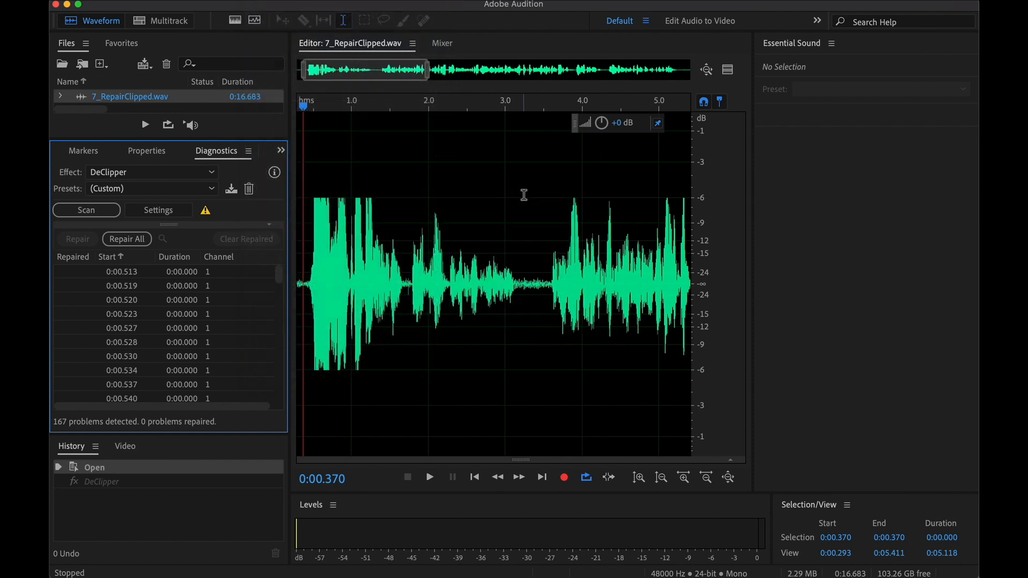
left_click(92, 213)
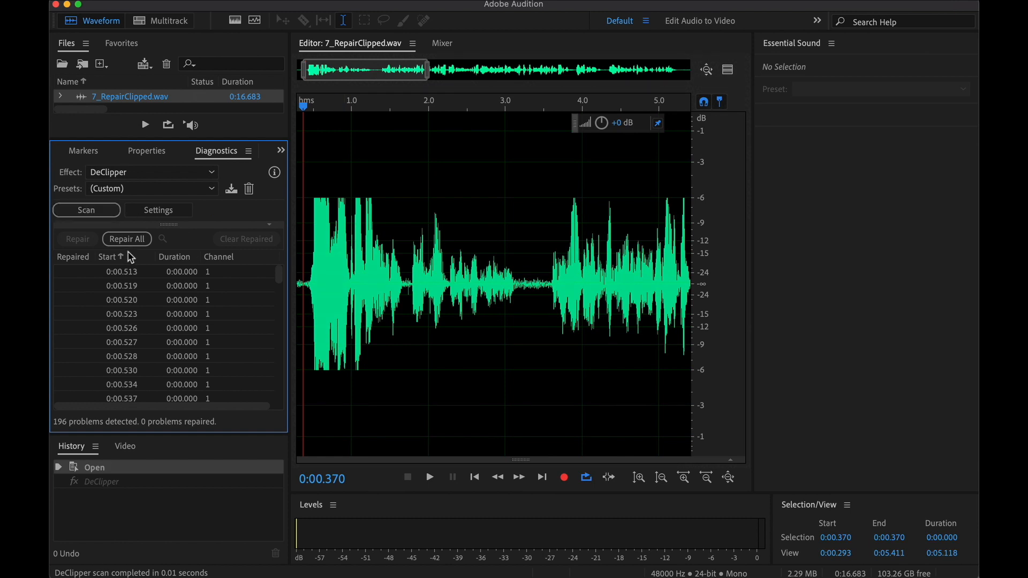
- Set the DeClipper's FFT size to 128 and its tolerance to 3%
left_click(163, 210)
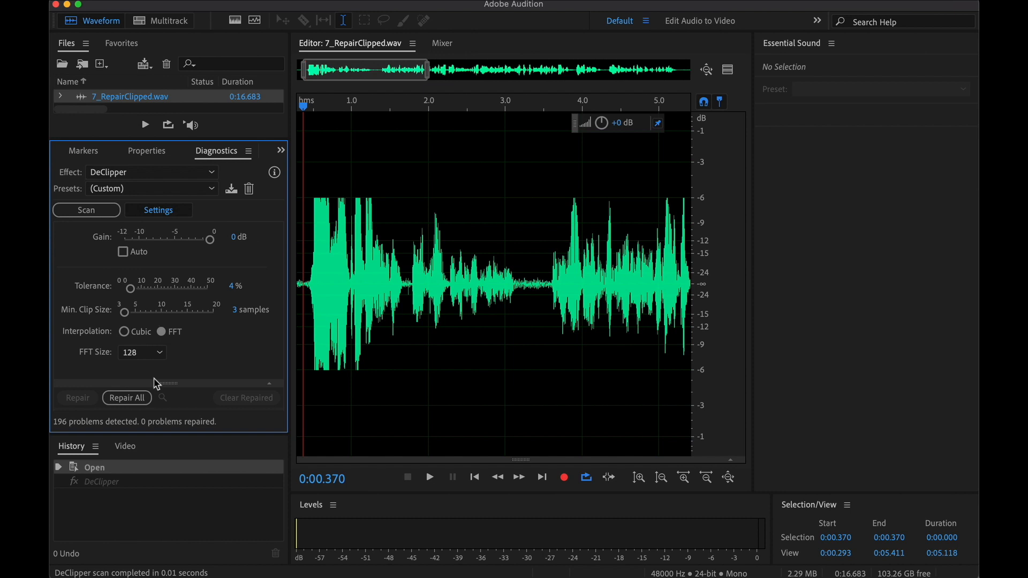
left_click(160, 353)
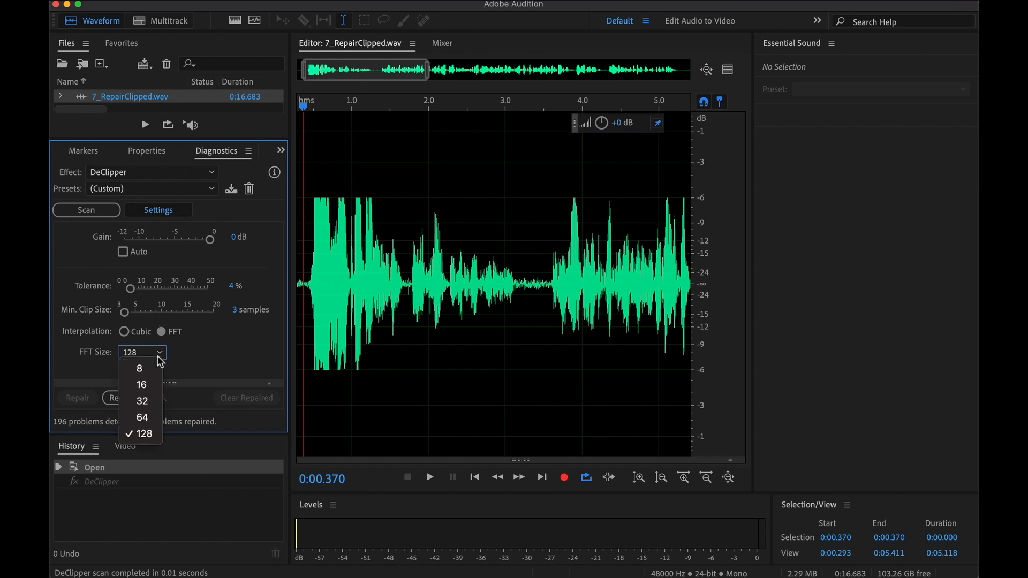
left_click(151, 432)
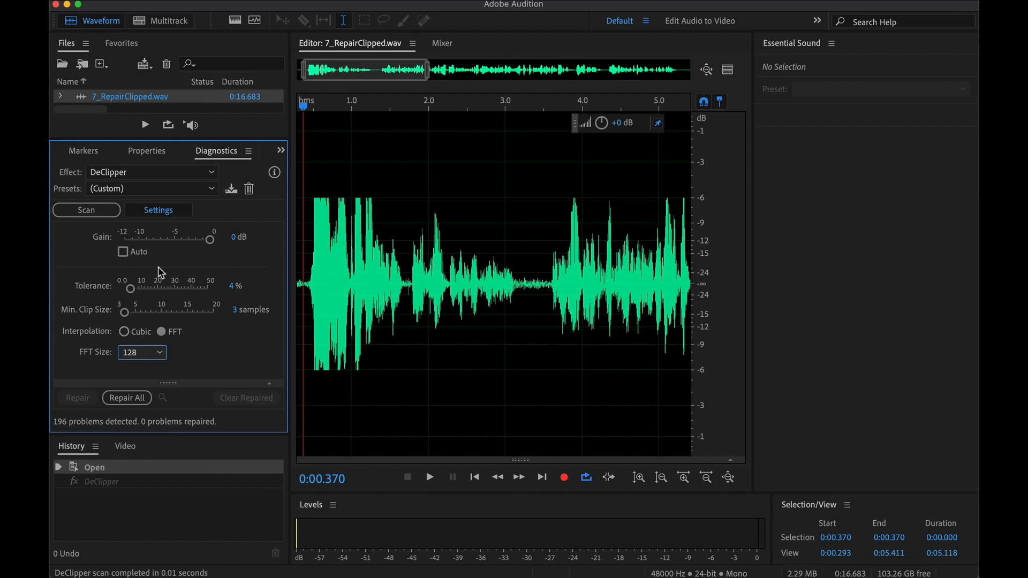
left_click_drag(134, 290, 135, 295)
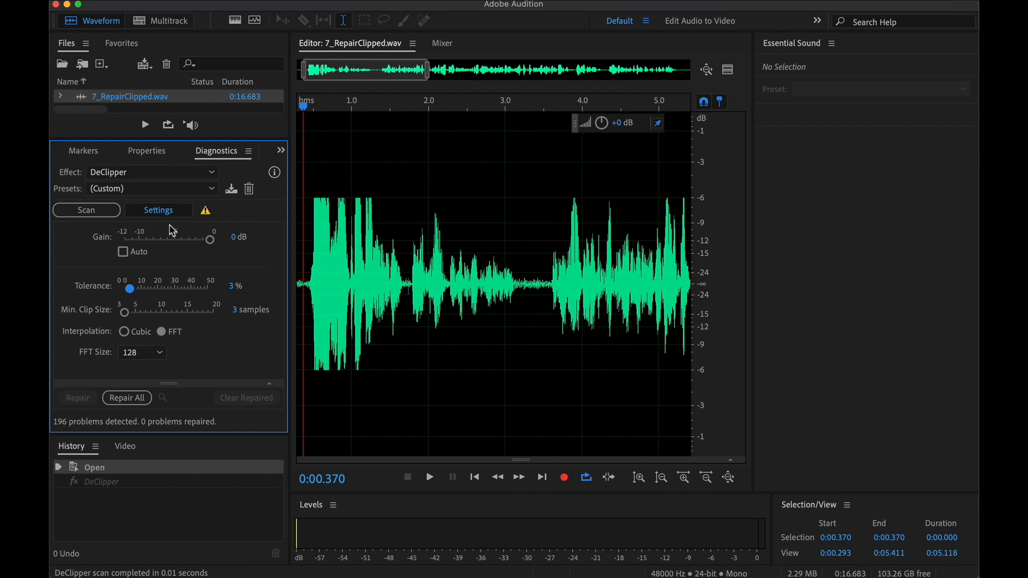
- Repair all detected clipping problems in 7_RepairClipped.wav and play the opening of the repaired audio
left_click(158, 211)
left_click(128, 238)
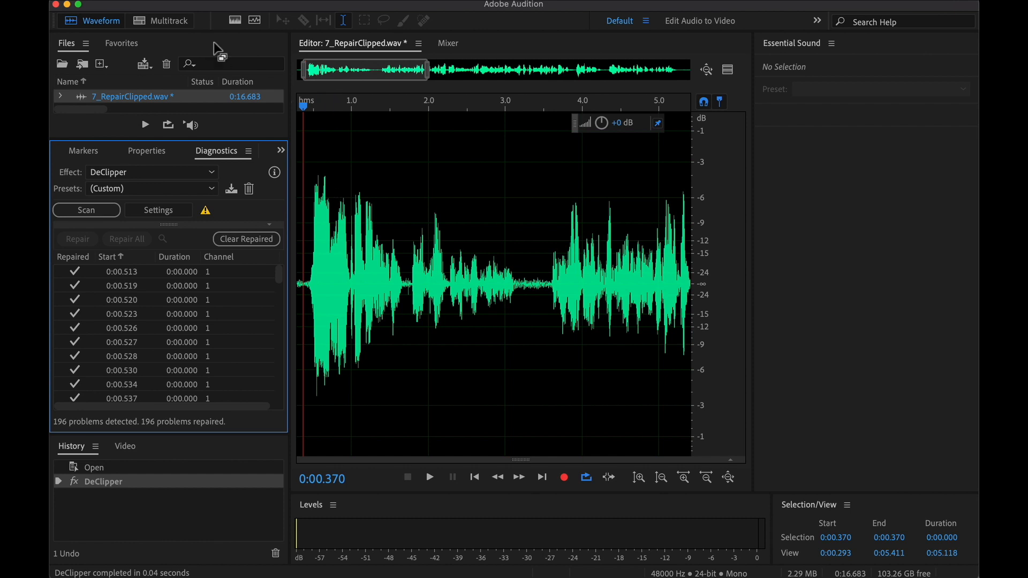
key("space")
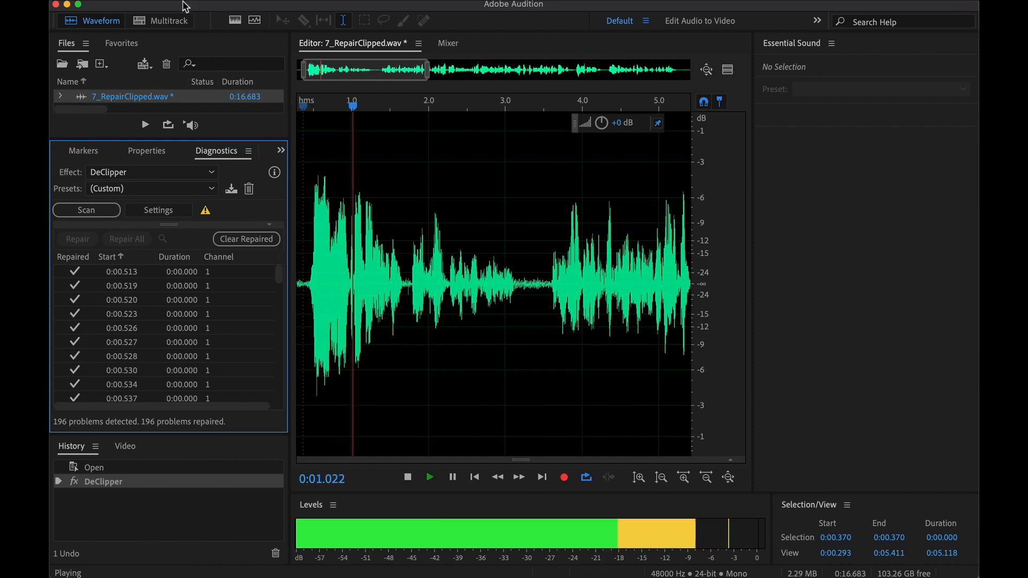
key("space")
- Undo the DeClipper repair, play the original clipped opening for comparison, and redo the repair
left_click(131, 0)
key("super+z")
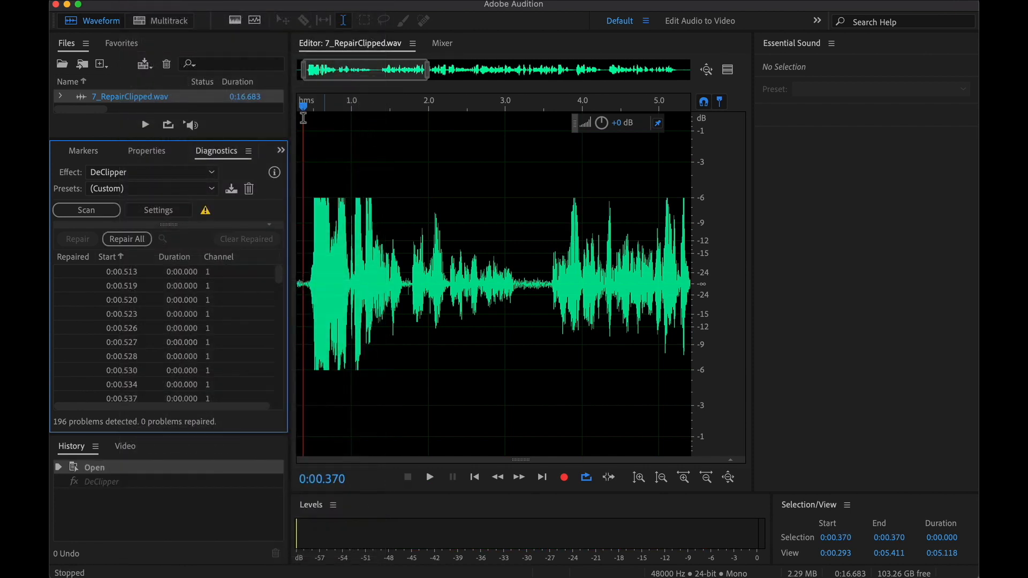
key("space")
key("space")
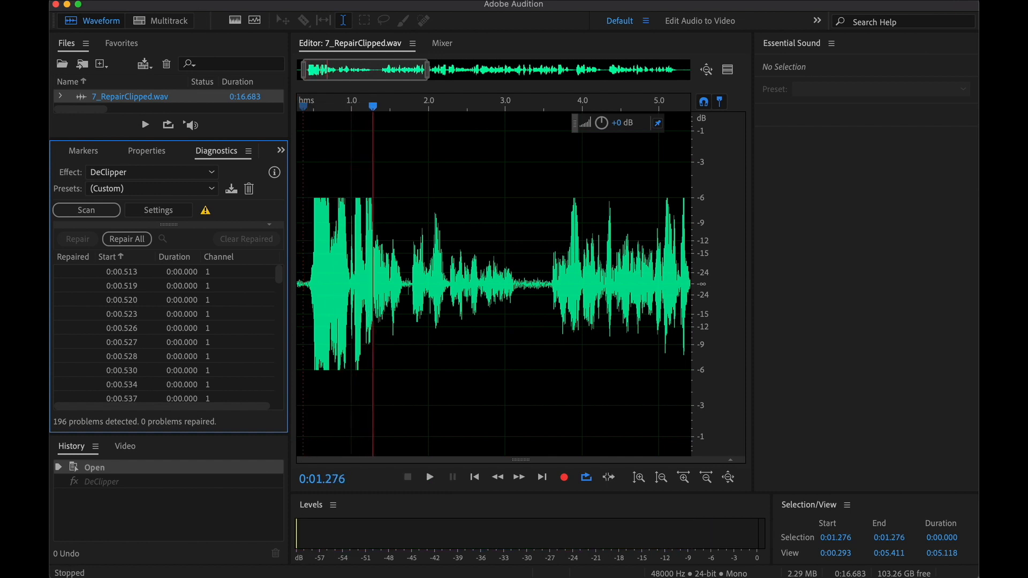
left_click(132, 0)
key("shift+super+z")
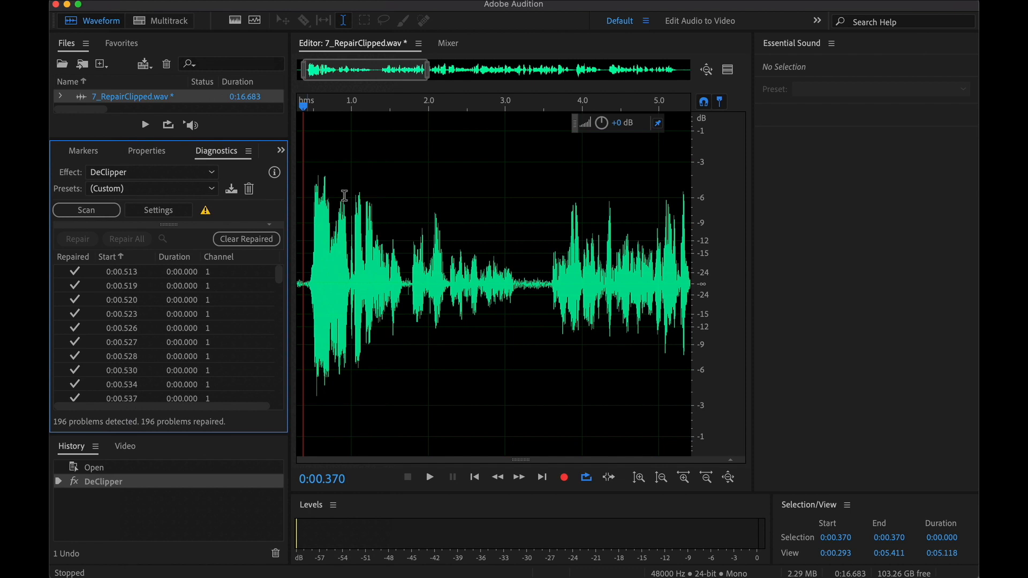